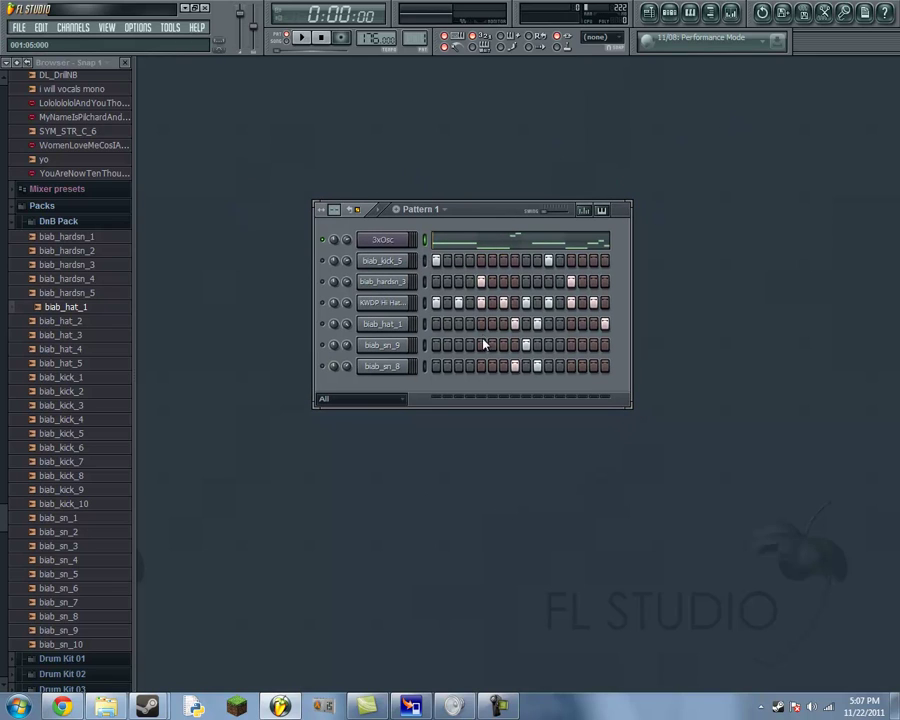
Show the 3xOsc oscillator controls and set the third oscillator's mix level to 21%
drag(482, 207, 506, 213)
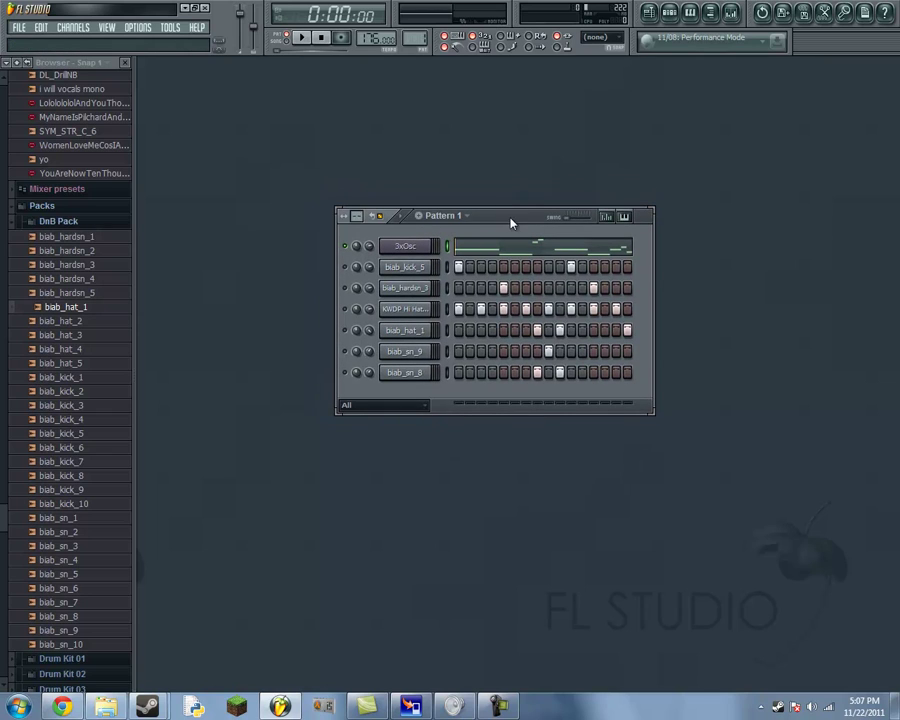
mouse_move(506, 218)
mouse_down()
mouse_move(493, 216)
mouse_move(507, 214)
mouse_up()
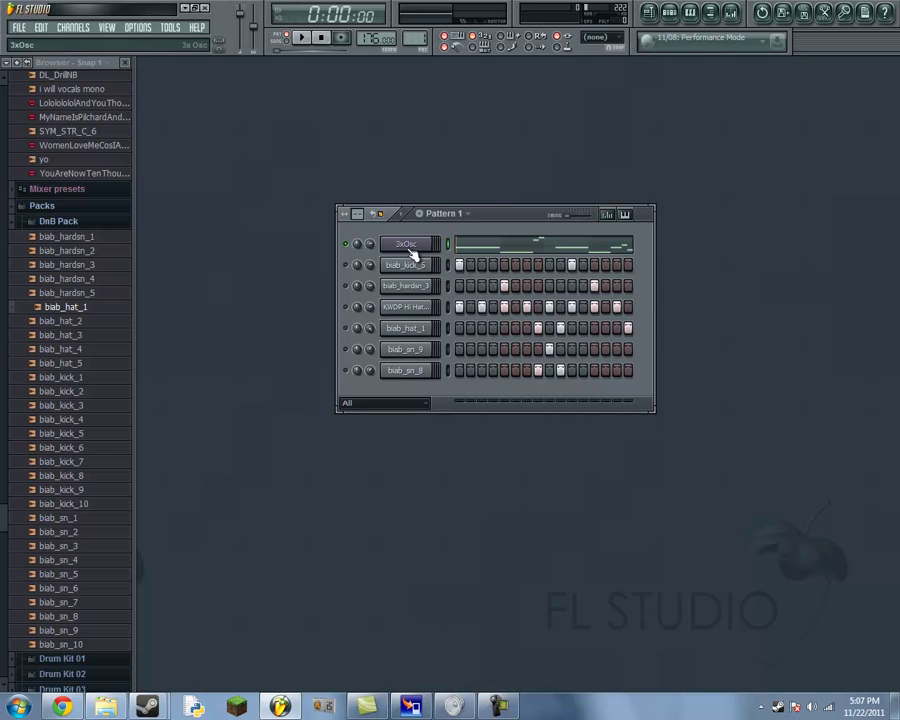
click(410, 249)
drag(593, 76, 595, 81)
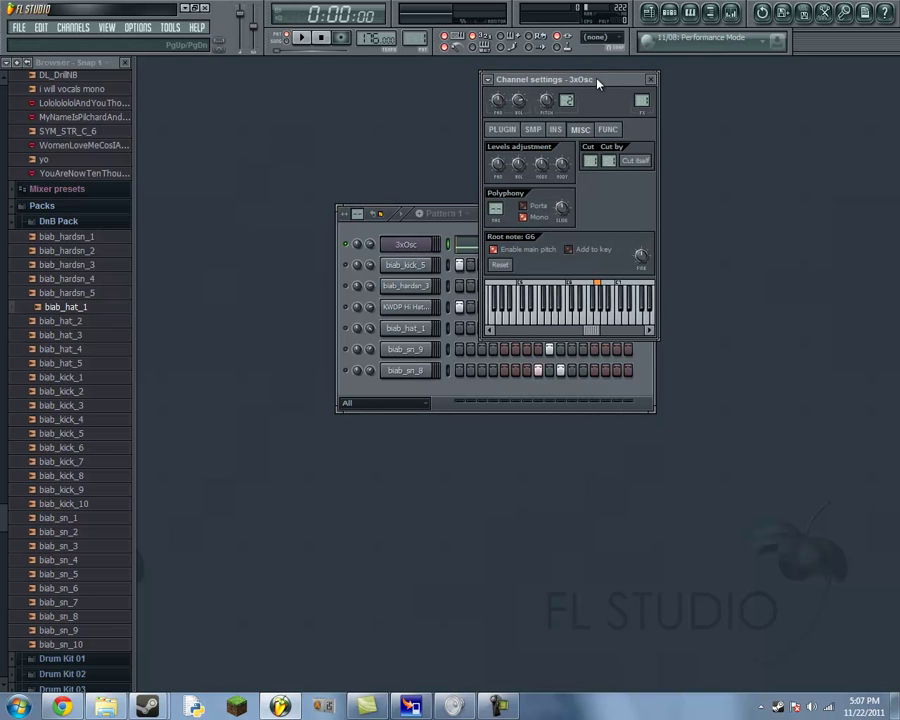
click(503, 129)
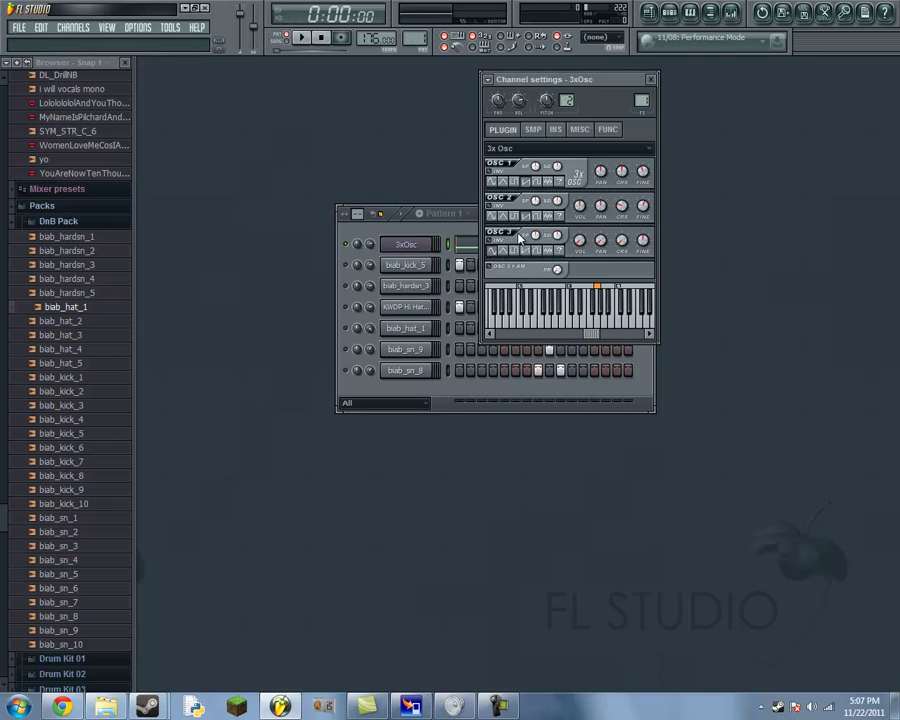
drag(585, 243, 585, 210)
Set the 3xOsc root note to C and audition the bass on several keys, including F4
right_click(521, 303)
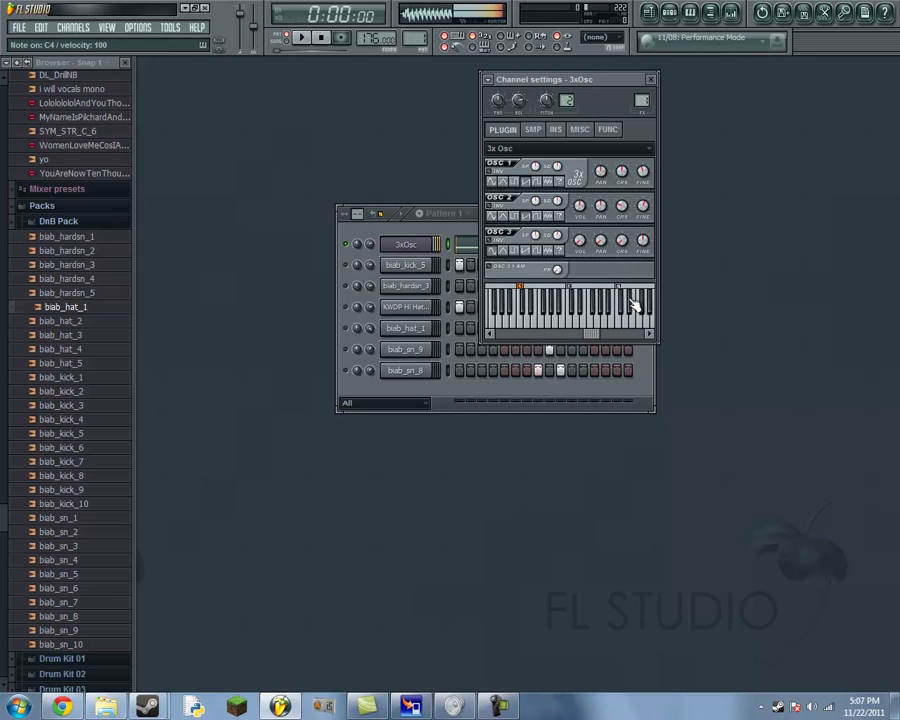
key(z)
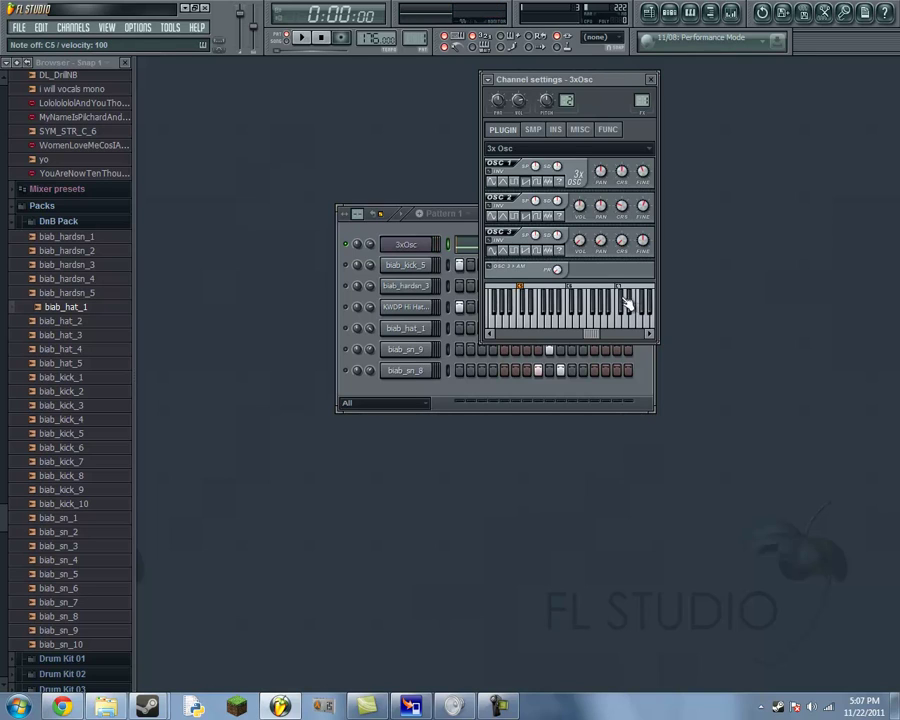
mouse_move(590, 333)
mouse_down()
mouse_move(579, 333)
mouse_move(586, 311)
mouse_up()
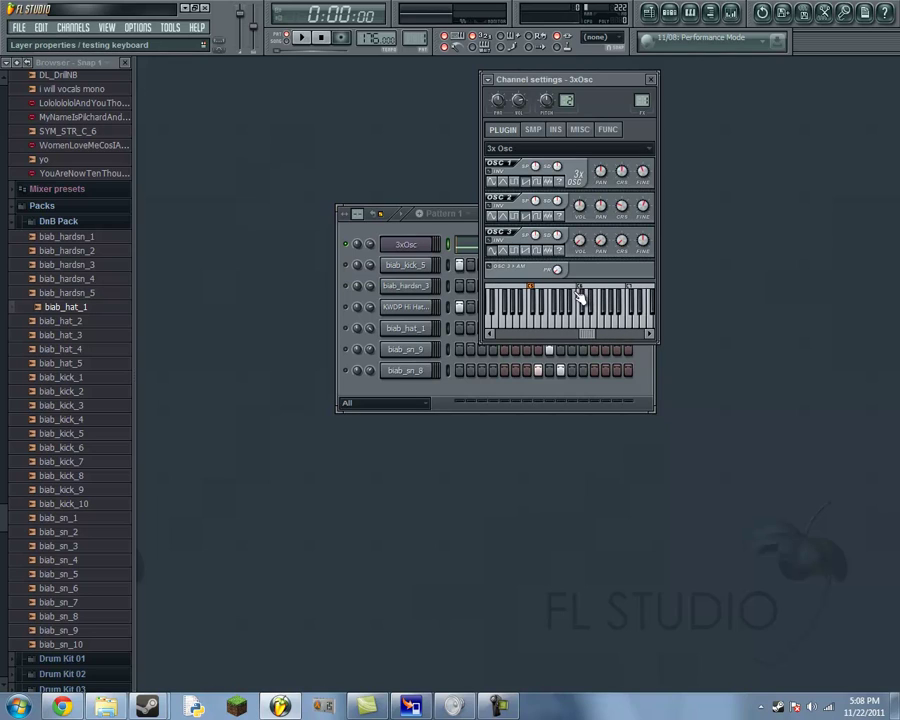
drag(583, 335, 591, 334)
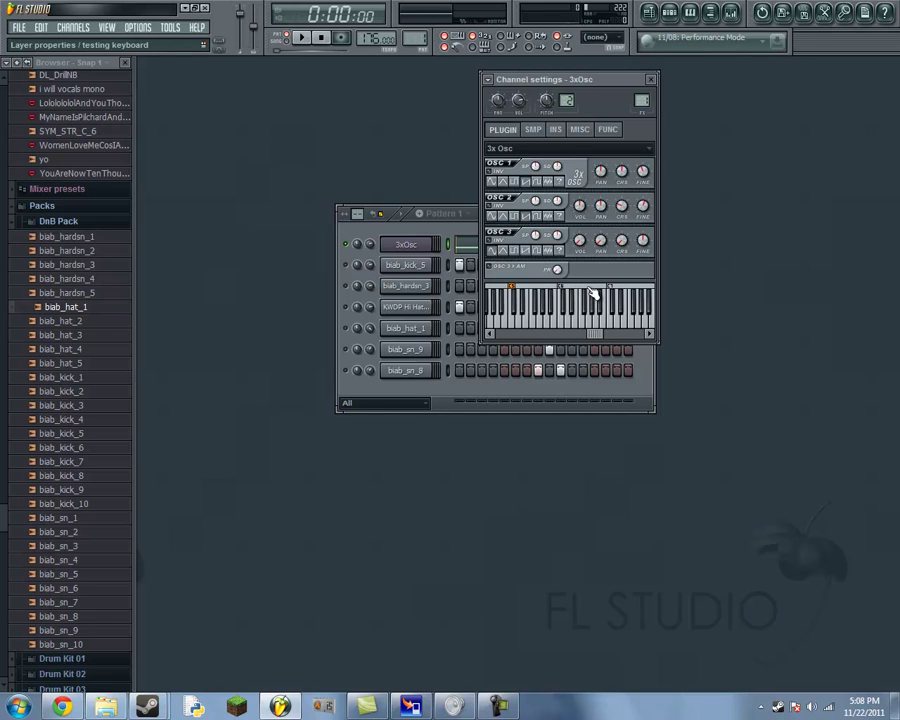
click(607, 333)
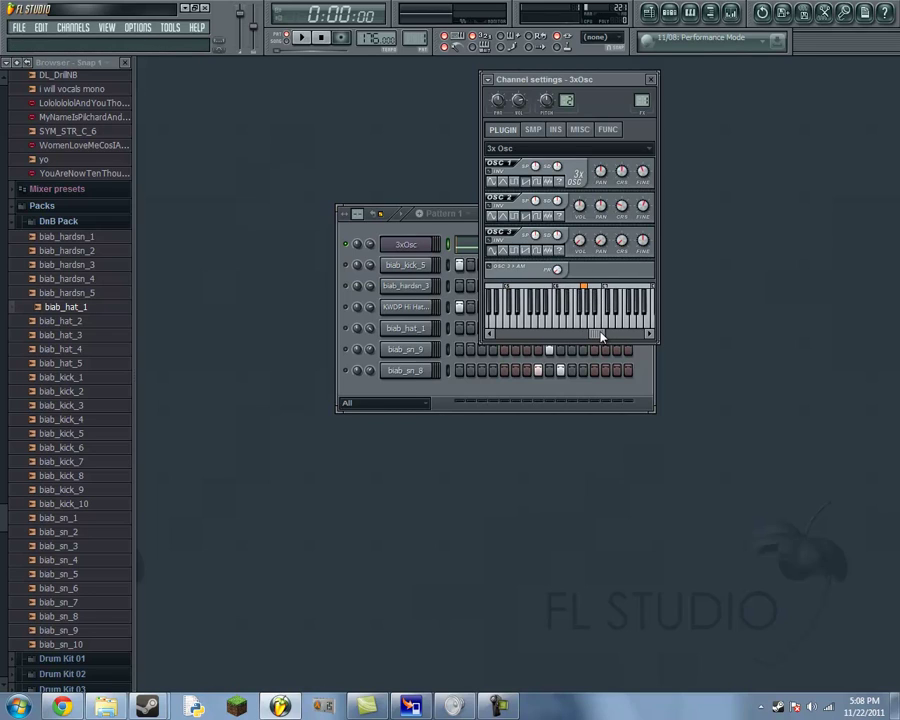
drag(607, 335, 603, 334)
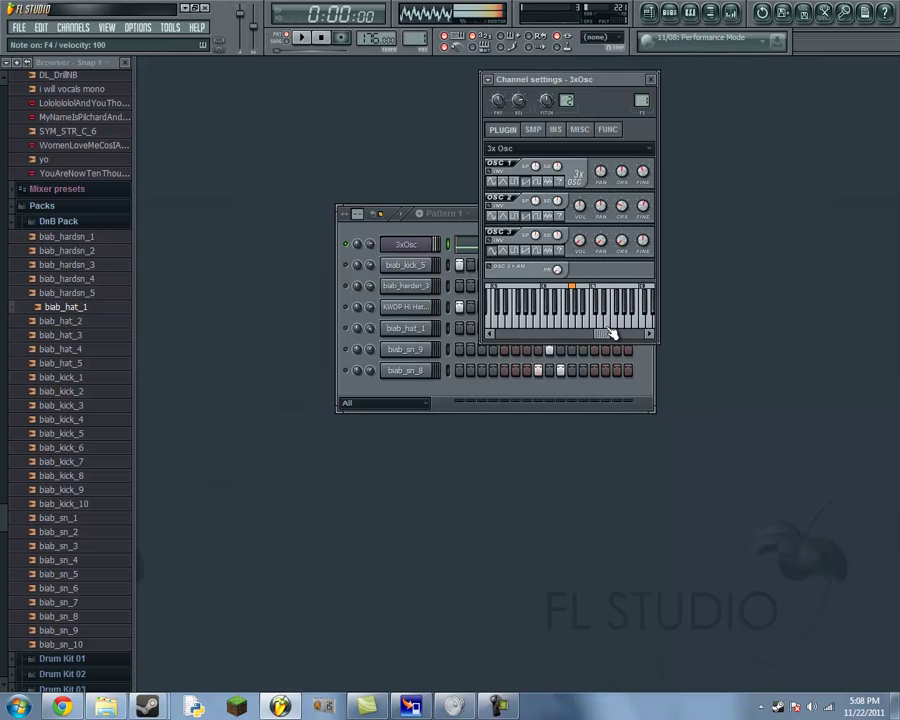
mouse_move(605, 335)
mouse_down()
mouse_move(612, 333)
mouse_move(602, 335)
mouse_up()
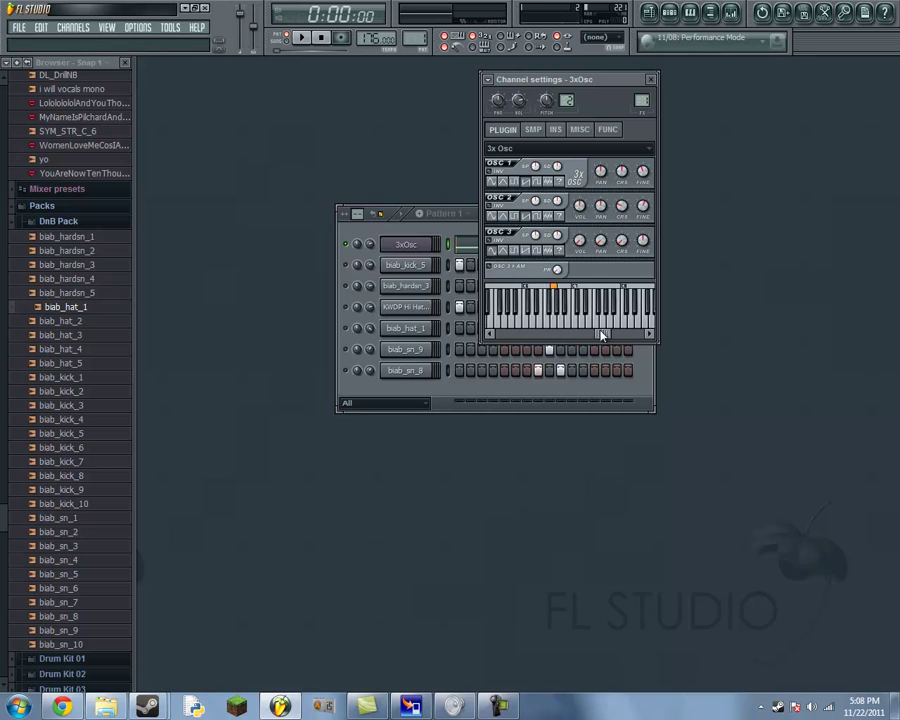
Review the 3xOsc sample, instrument and Misc pages, ending on Misc with root note G6
click(533, 131)
click(556, 131)
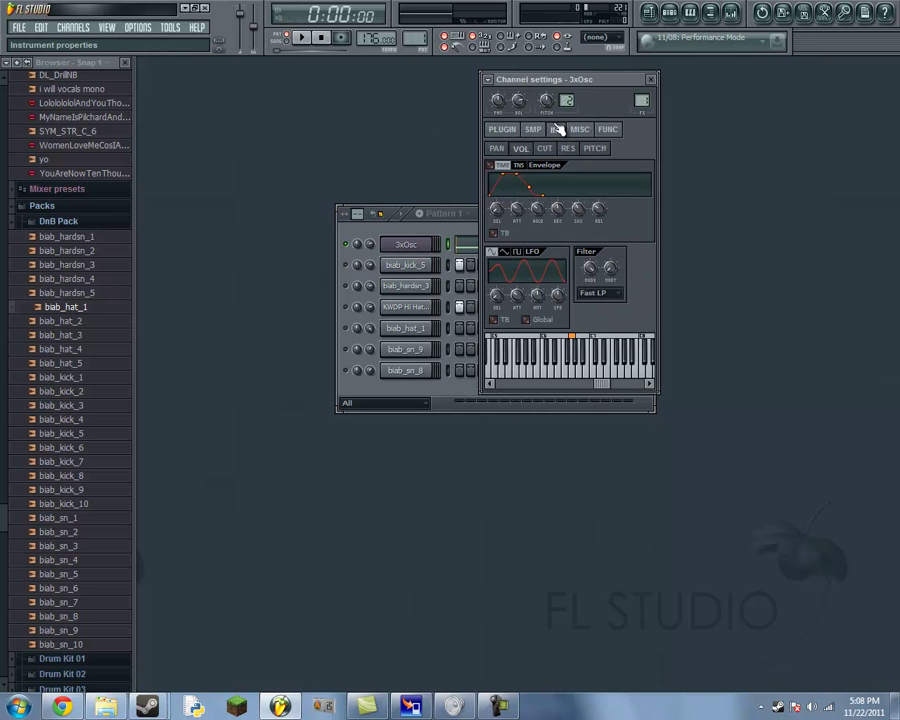
click(536, 130)
click(549, 135)
click(538, 131)
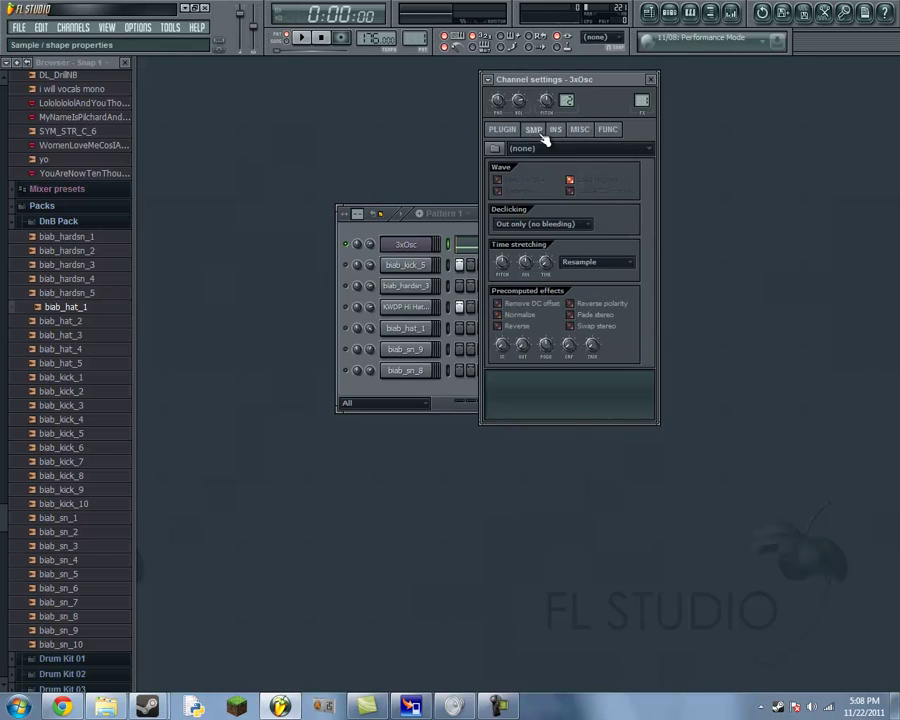
click(580, 131)
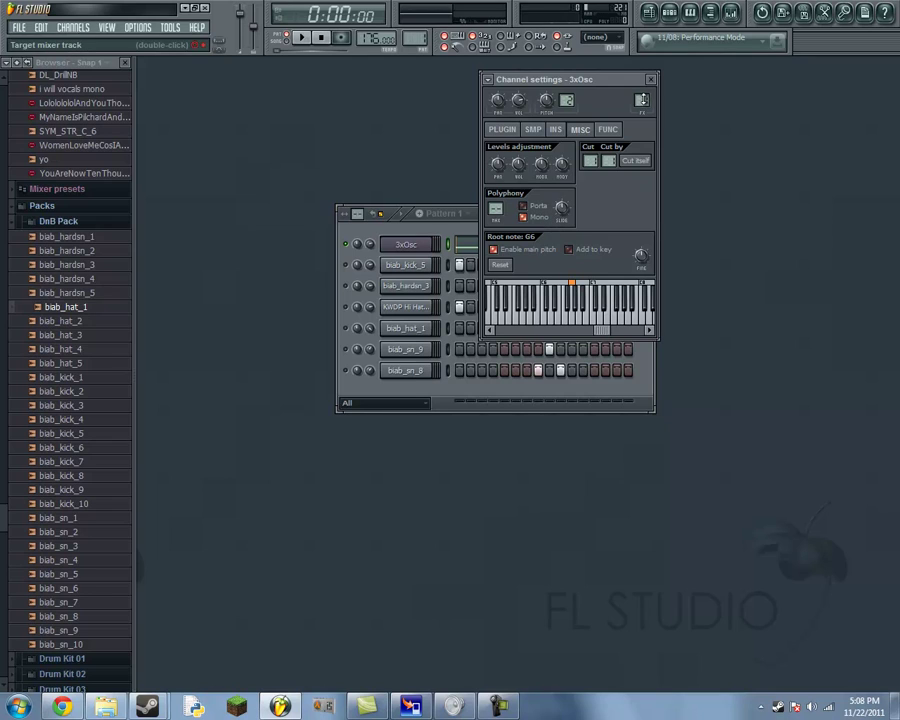
drag(617, 83, 611, 99)
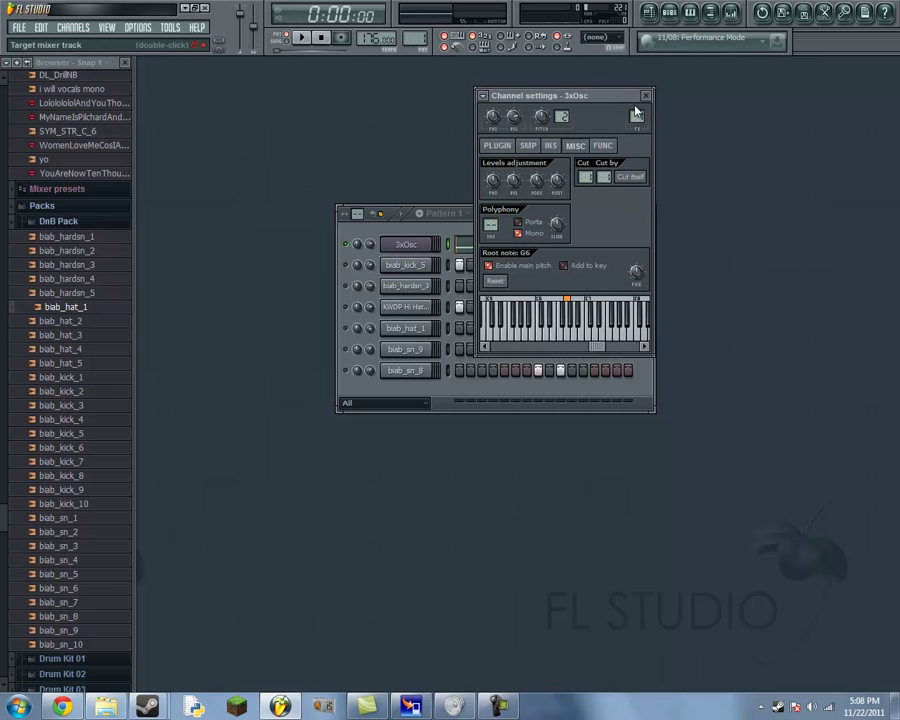
drag(630, 95, 634, 99)
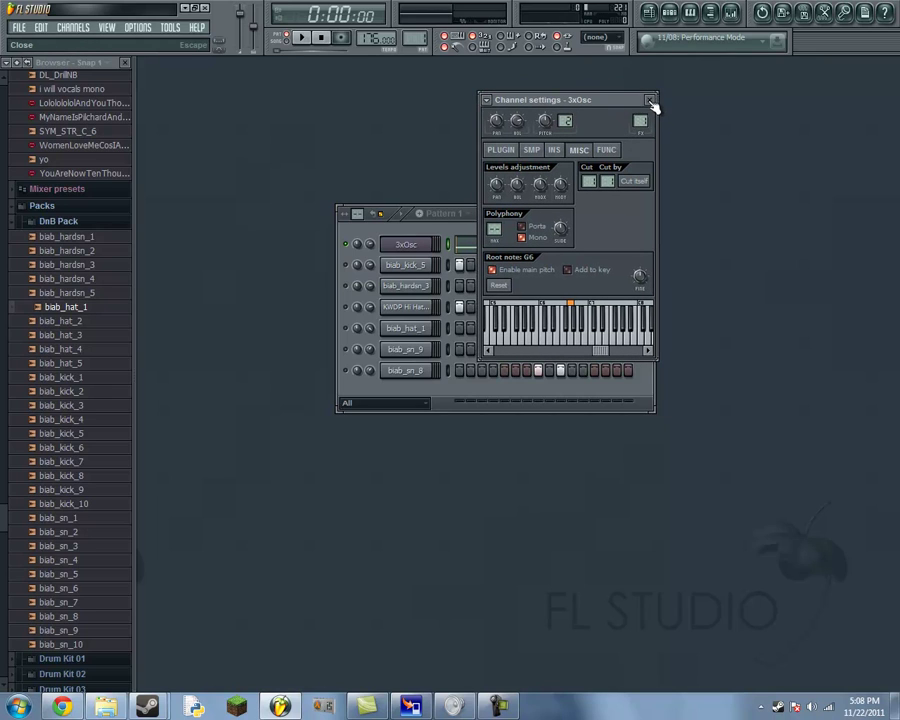
Close the 3xOsc channel settings and bring up the Mixer
click(651, 102)
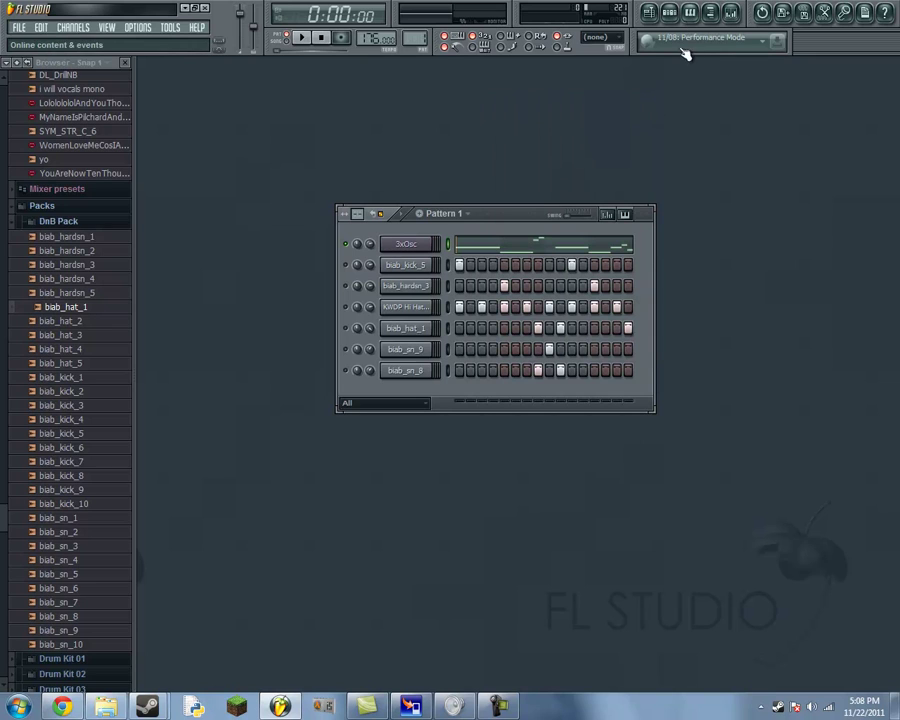
click(731, 13)
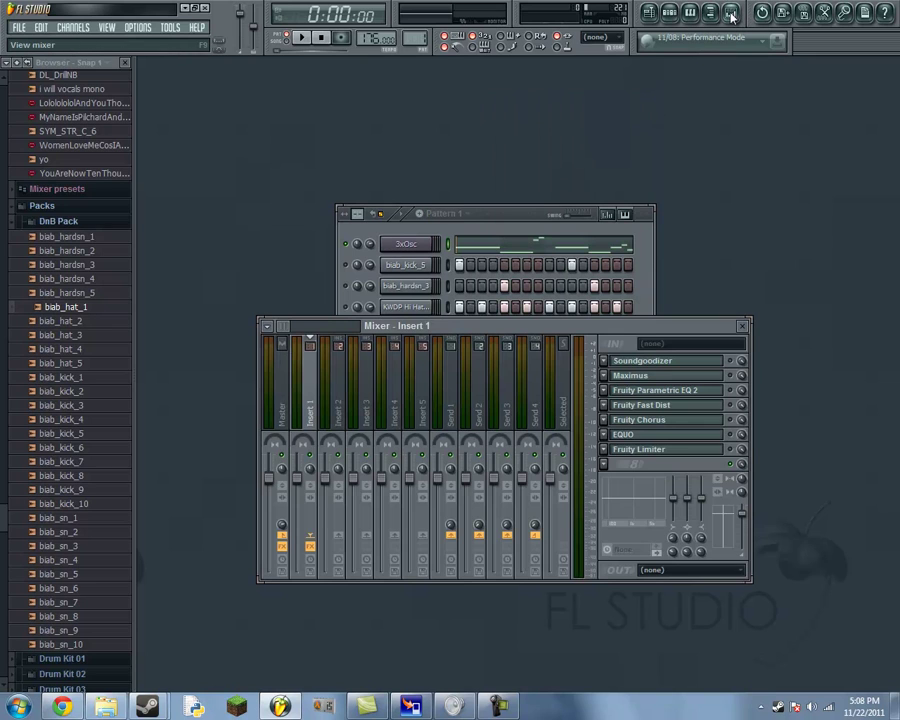
drag(612, 325, 582, 287)
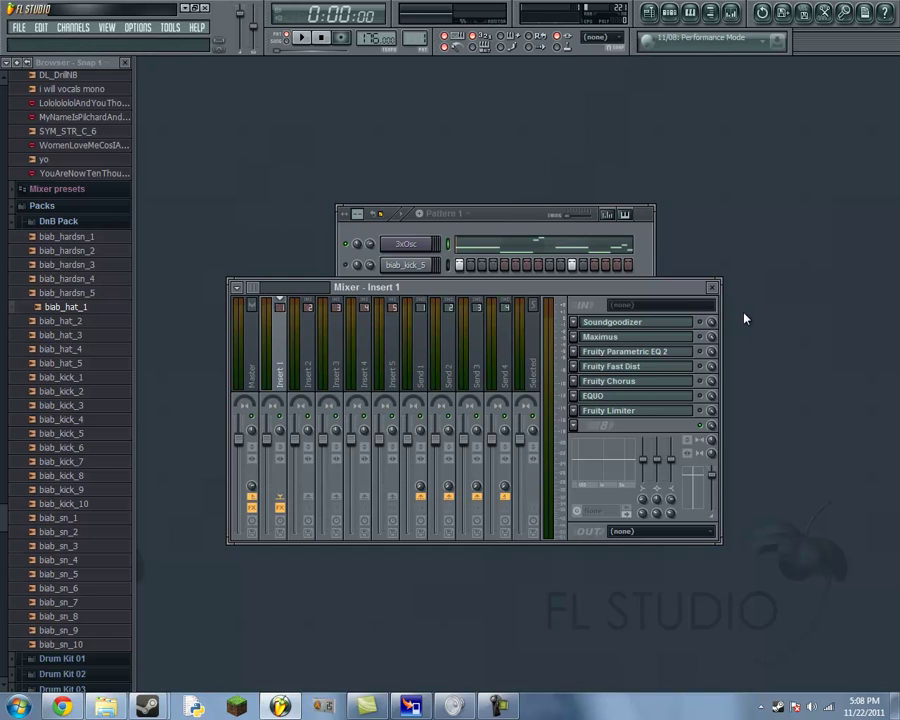
Raise the Soundgoodizer amount on Insert 1 and close its window
click(635, 322)
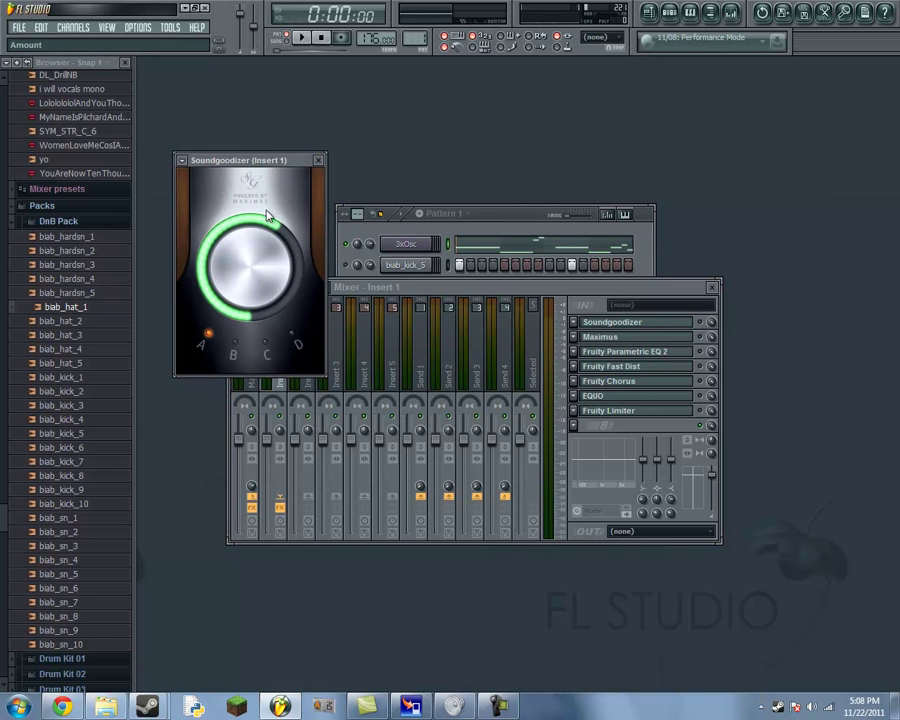
drag(250, 160, 282, 157)
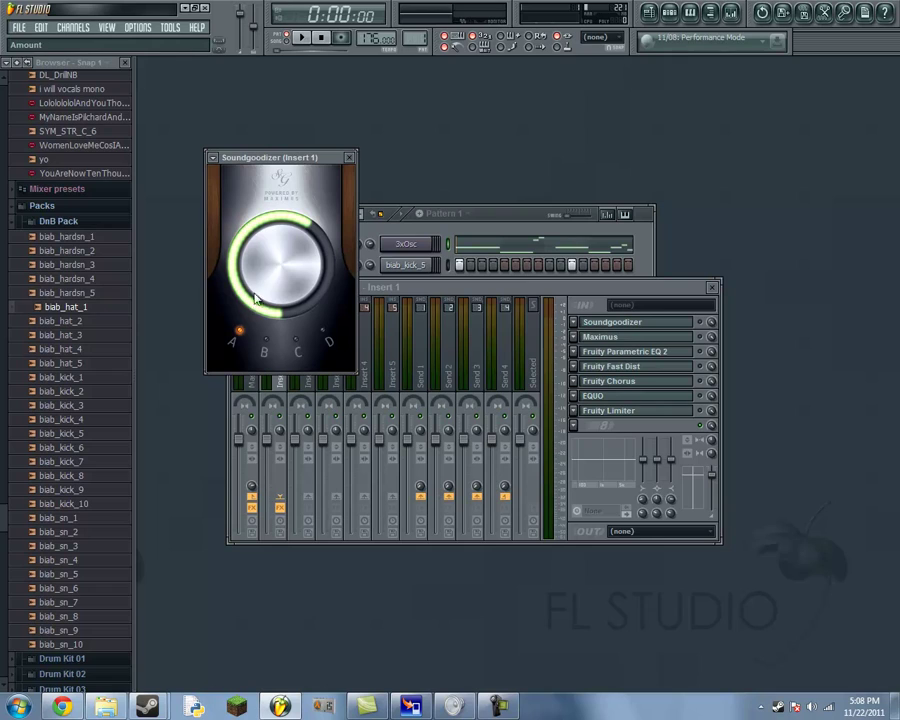
mouse_move(255, 298)
mouse_down()
mouse_move(243, 362)
mouse_move(258, 300)
mouse_up()
mouse_move(279, 263)
mouse_down()
mouse_move(282, 272)
mouse_move(285, 262)
mouse_up()
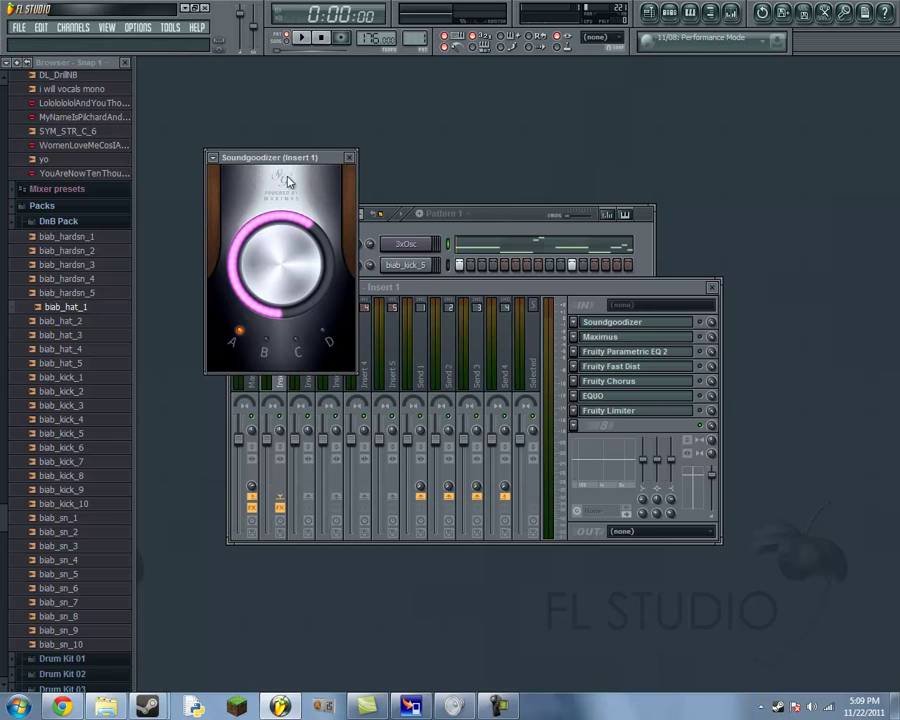
click(348, 157)
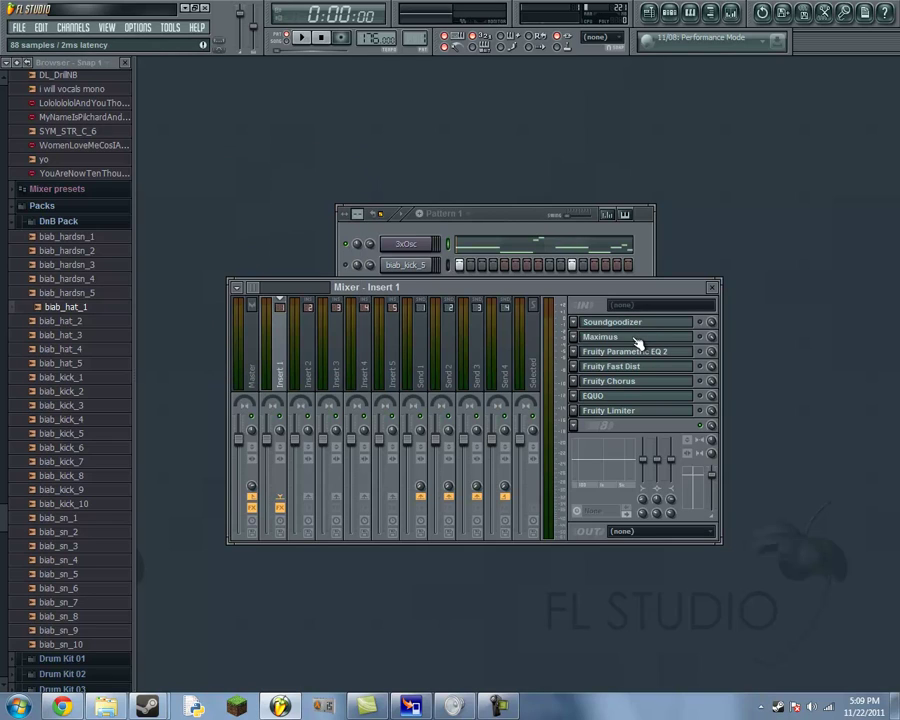
Load the 'Clear master RMS' preset into Maximus on Insert 1
click(690, 343)
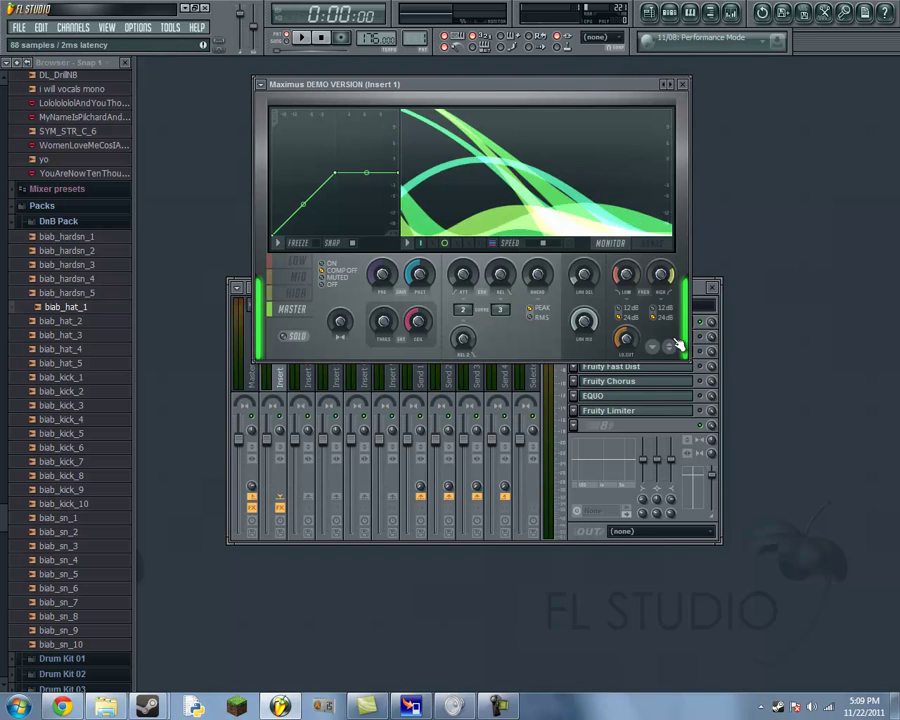
click(261, 85)
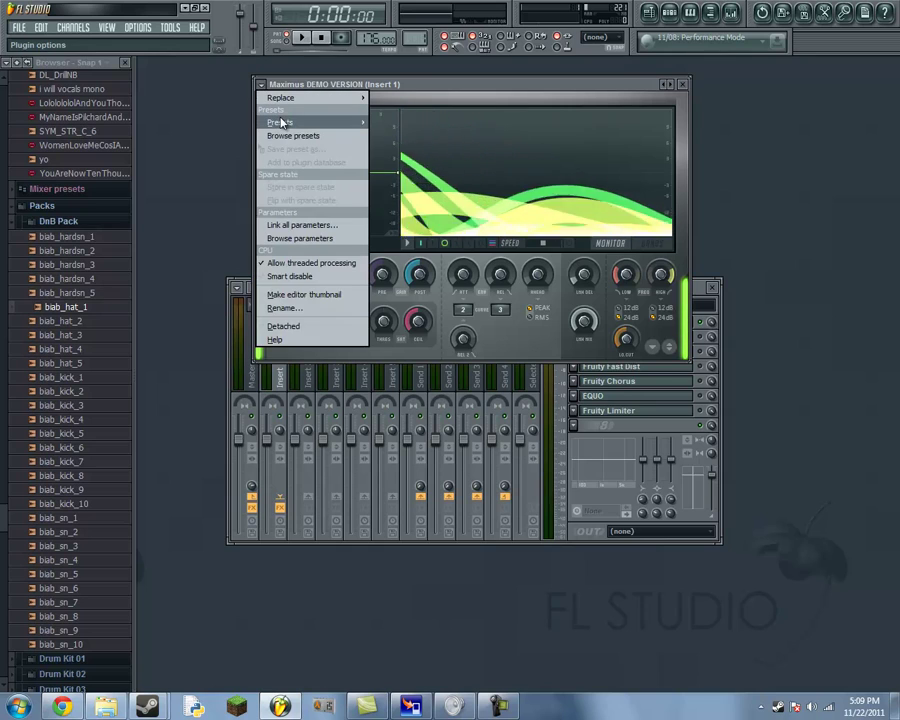
mouse_move(275, 122)
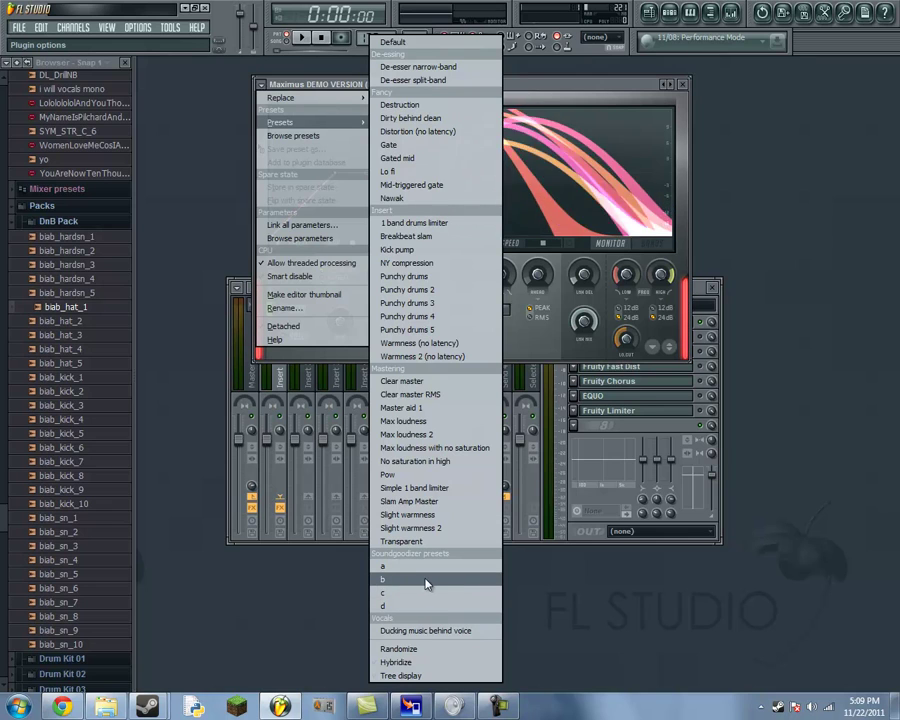
click(466, 396)
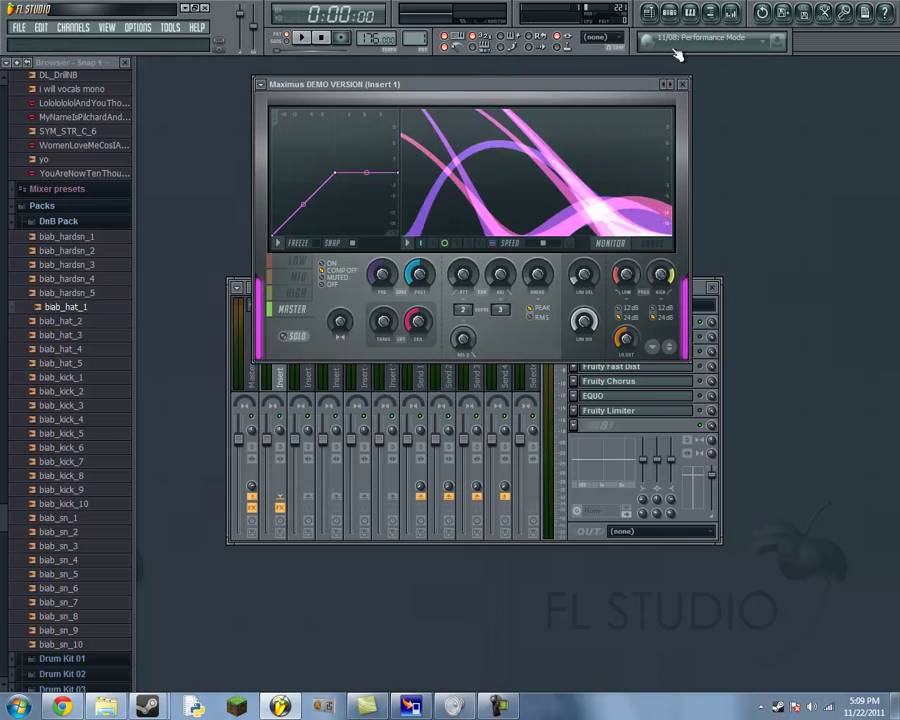
click(684, 85)
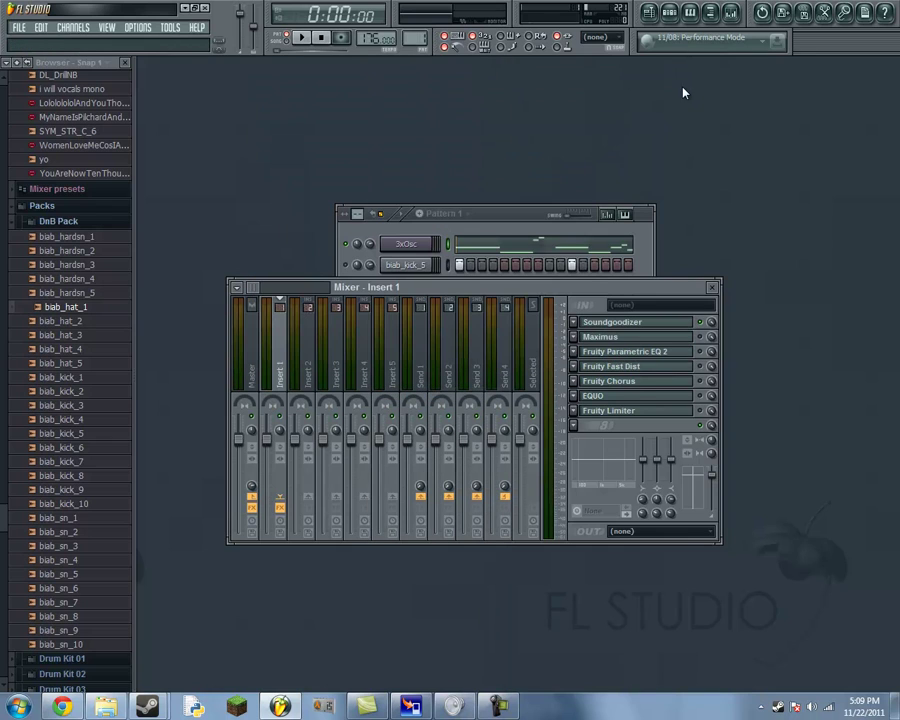
Play test notes through the Insert 1 effect chain
drag(580, 288, 583, 263)
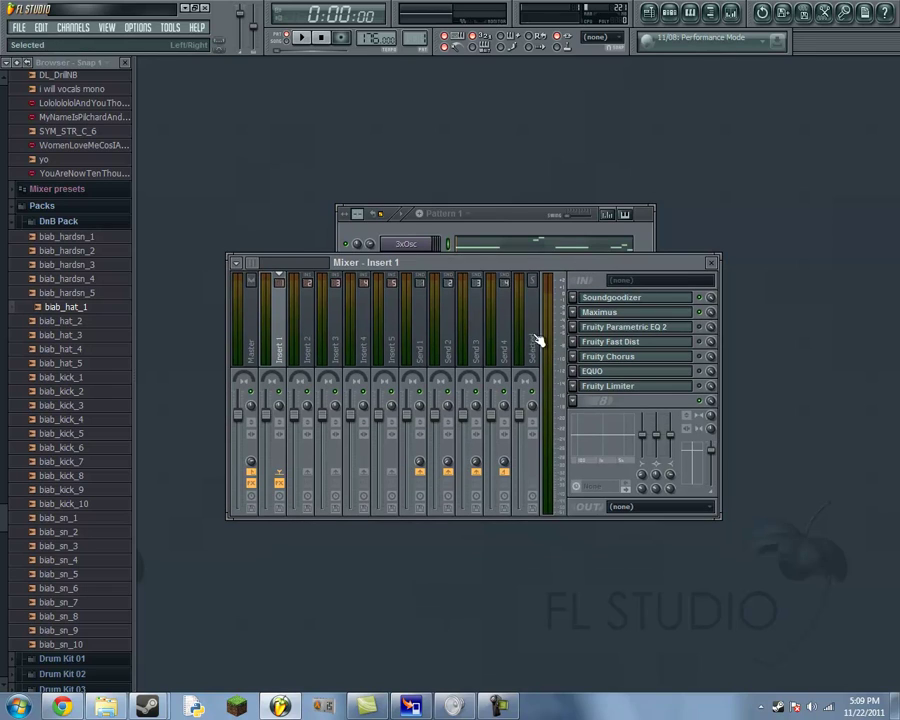
key(z)
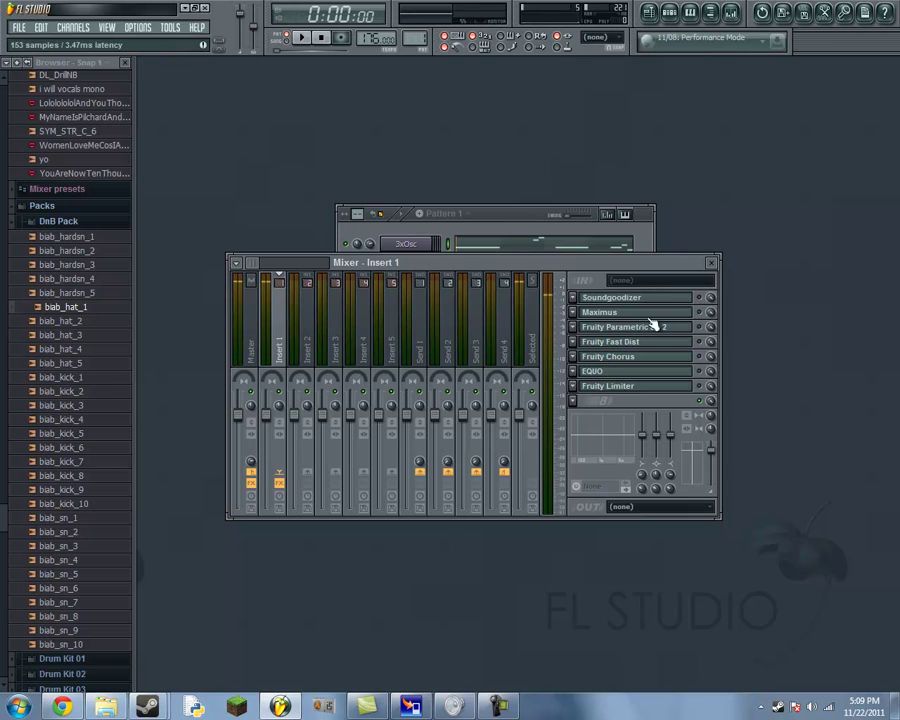
key(z)
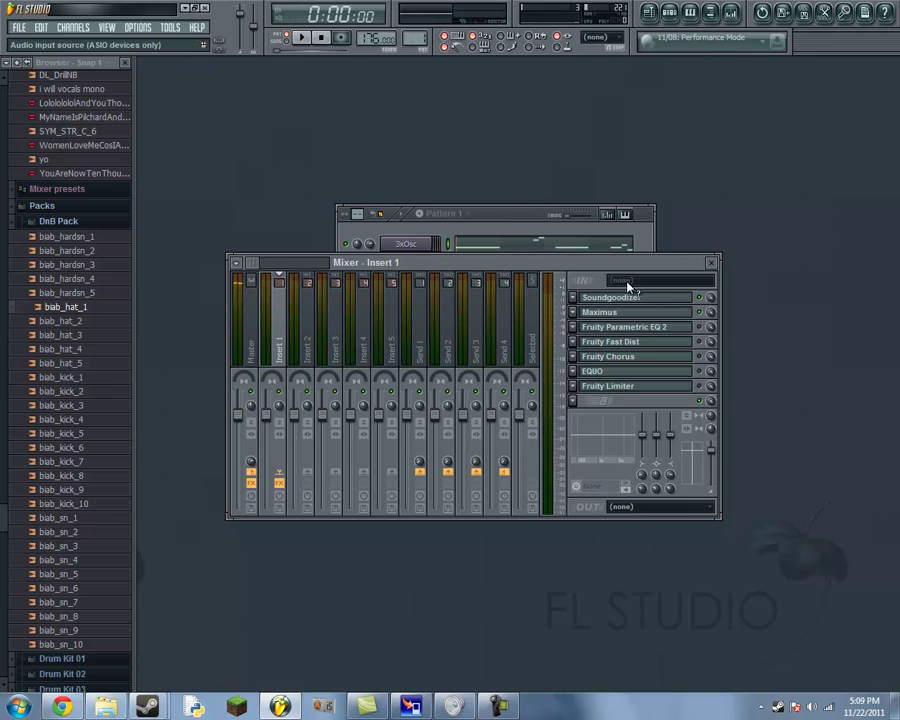
drag(578, 270, 595, 207)
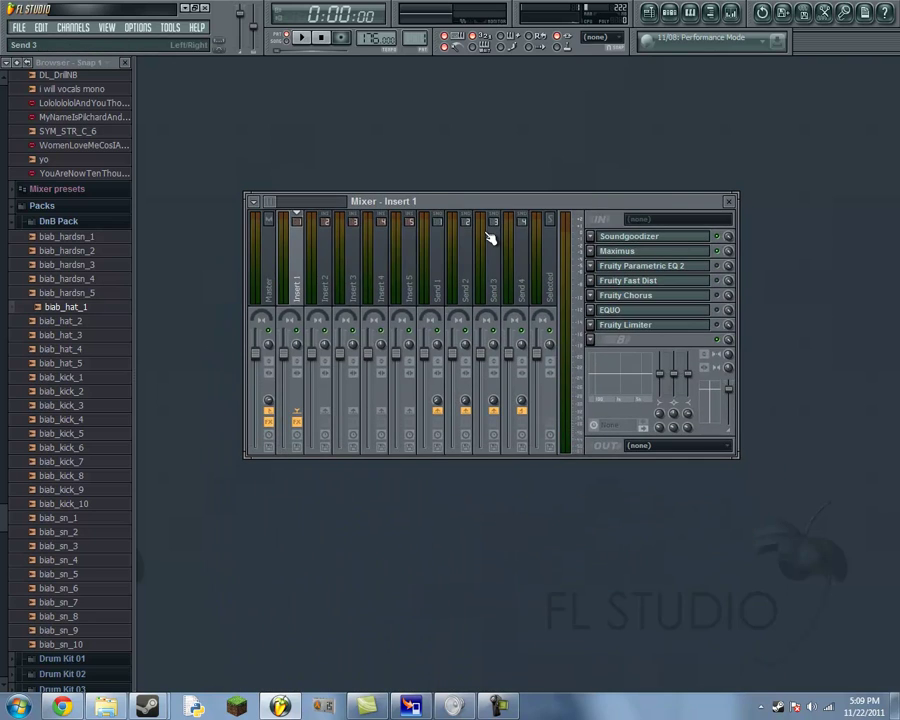
Inspect the Parametric EQ 2 curve on Insert 1, which cuts lows and lifts highs, then close it
click(671, 268)
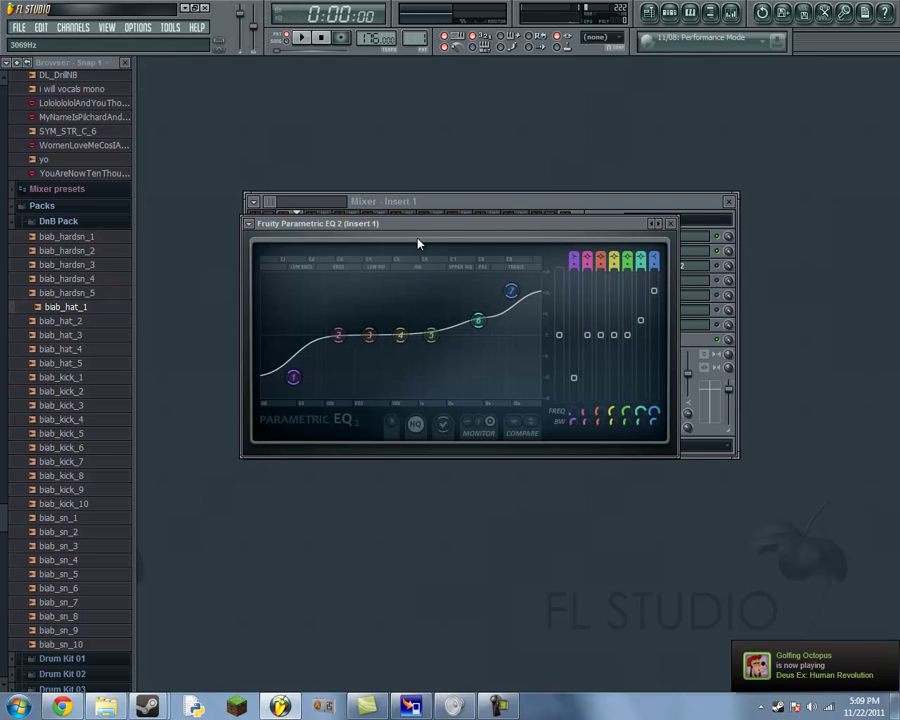
drag(433, 229, 460, 215)
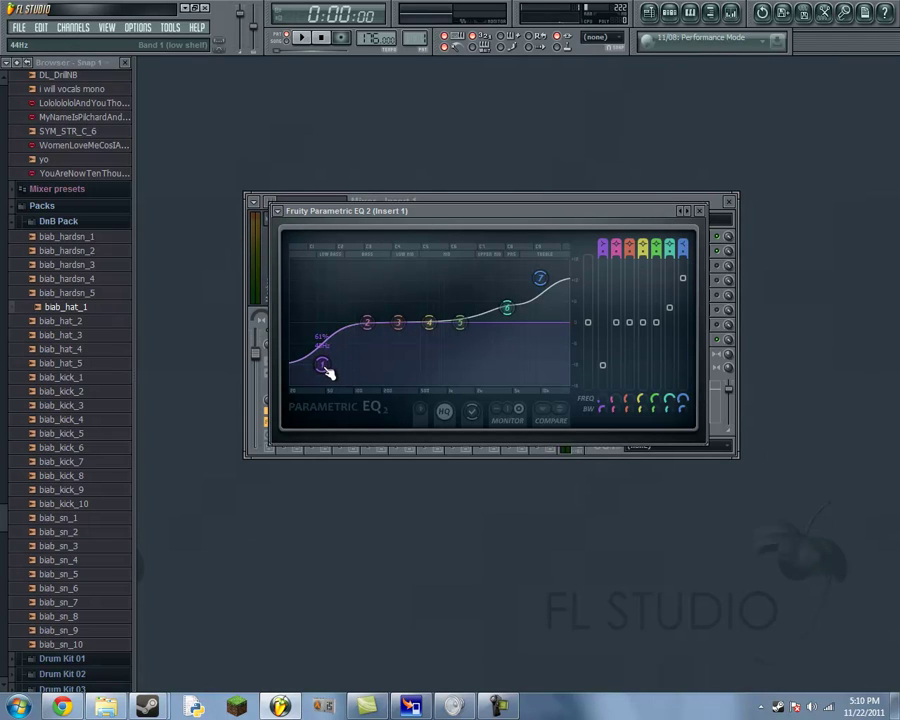
click(702, 213)
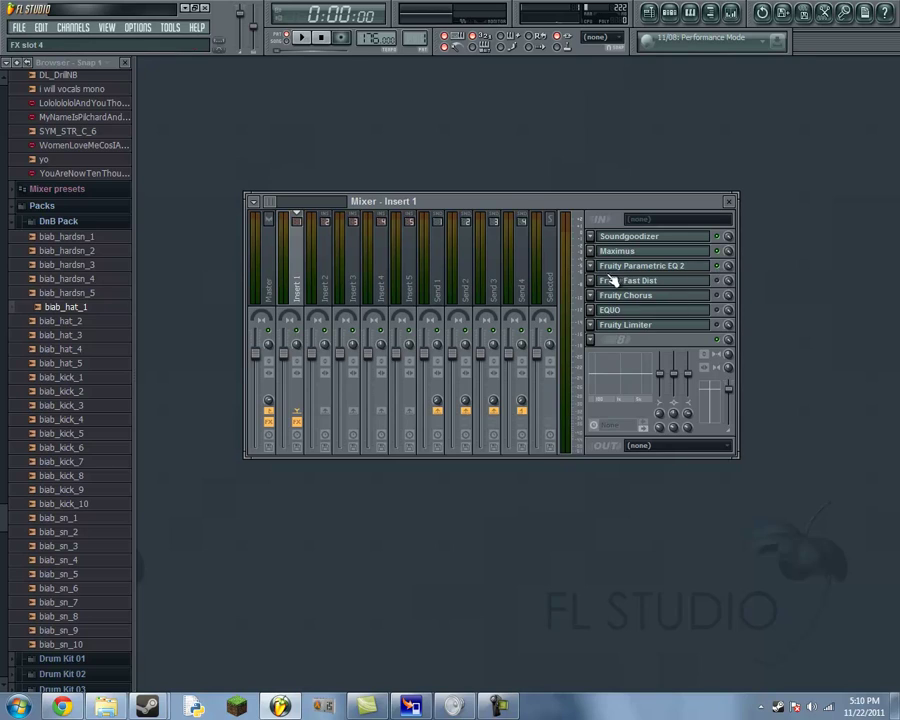
Apply the overdrive preset to Fruity Fast Dist on Insert 1
click(646, 285)
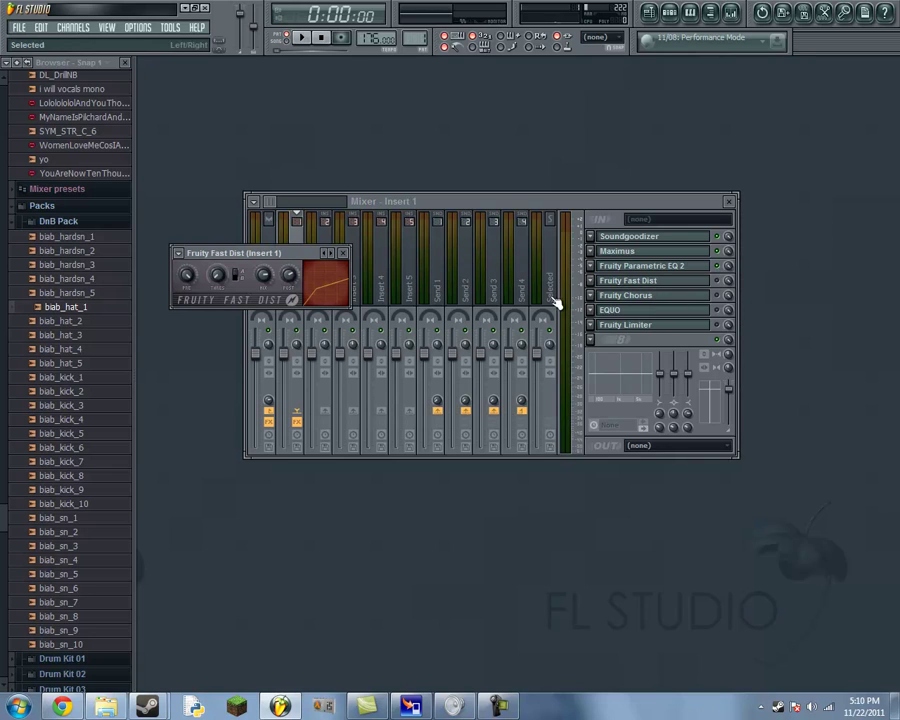
drag(300, 254, 387, 253)
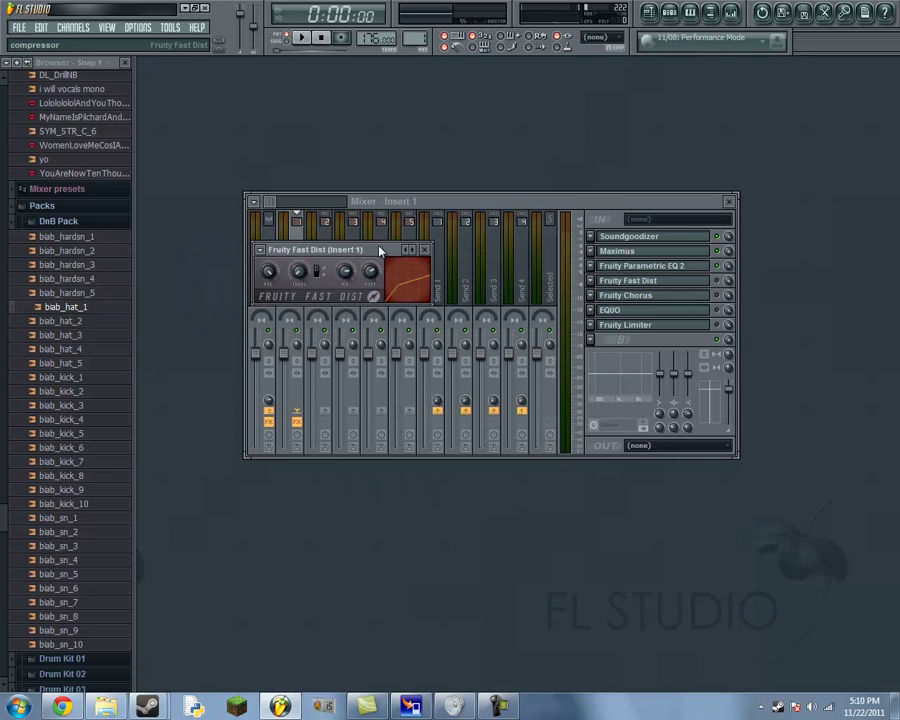
click(263, 251)
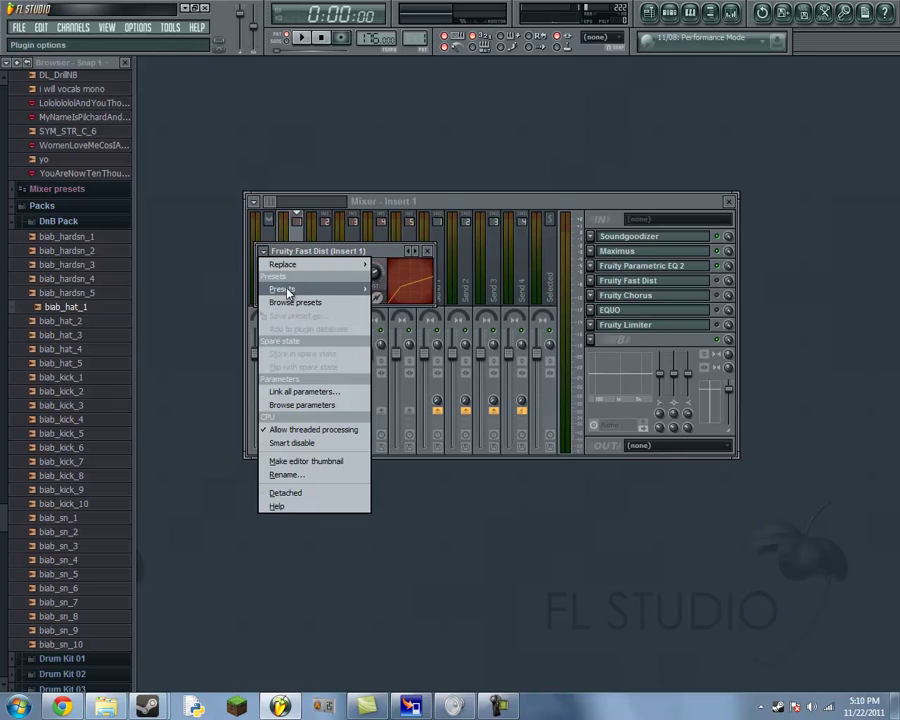
mouse_move(289, 288)
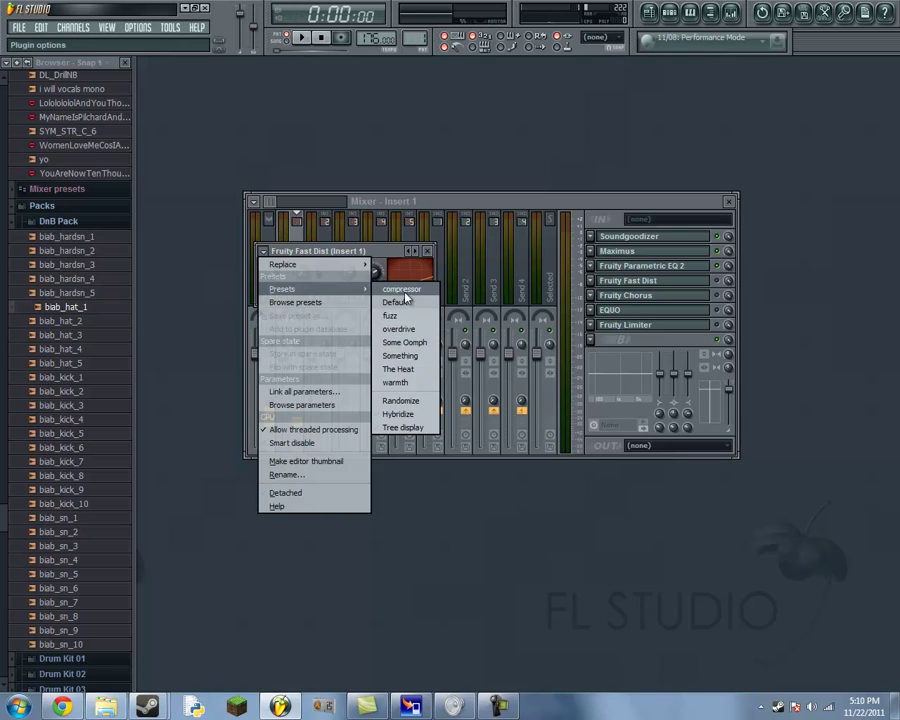
click(398, 329)
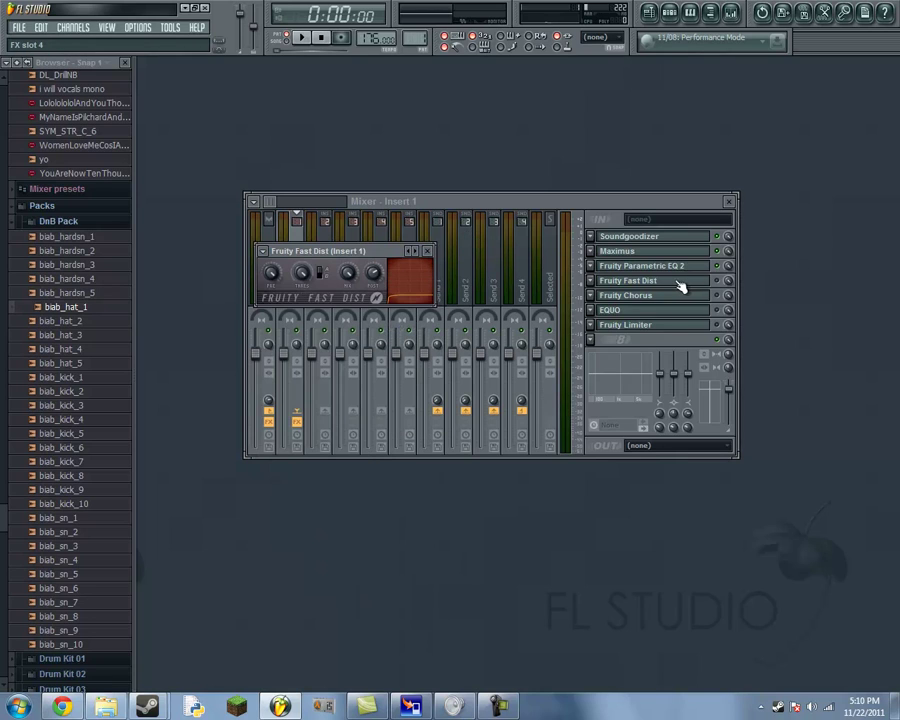
Play a test note to hear the overdriven bass through the mixer
click(659, 210)
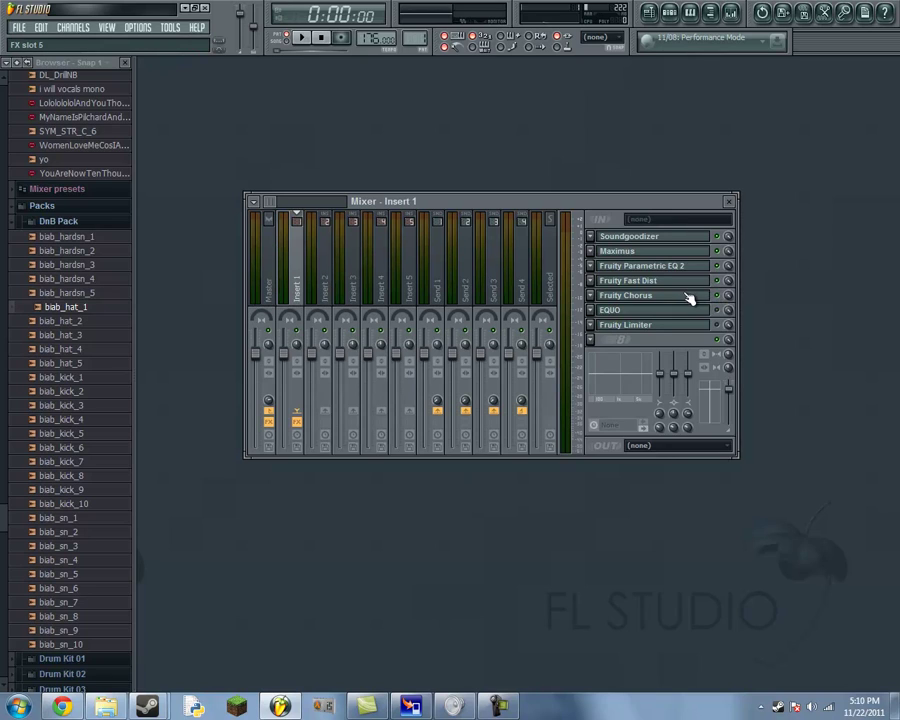
key(z)
drag(603, 205, 616, 181)
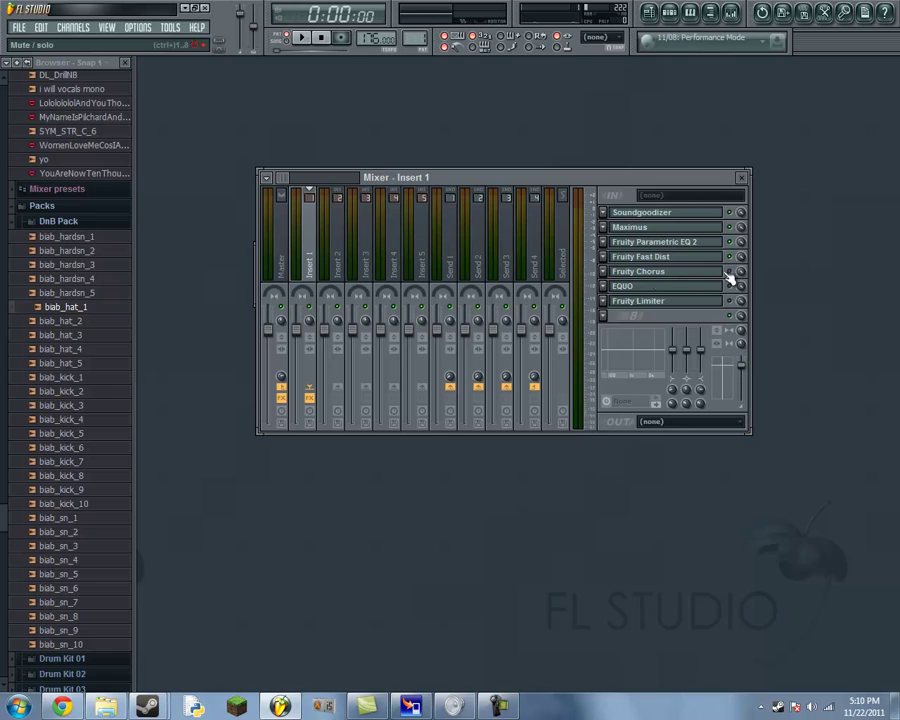
Load the Filtro preset into Fruity Chorus on Insert 1
click(652, 280)
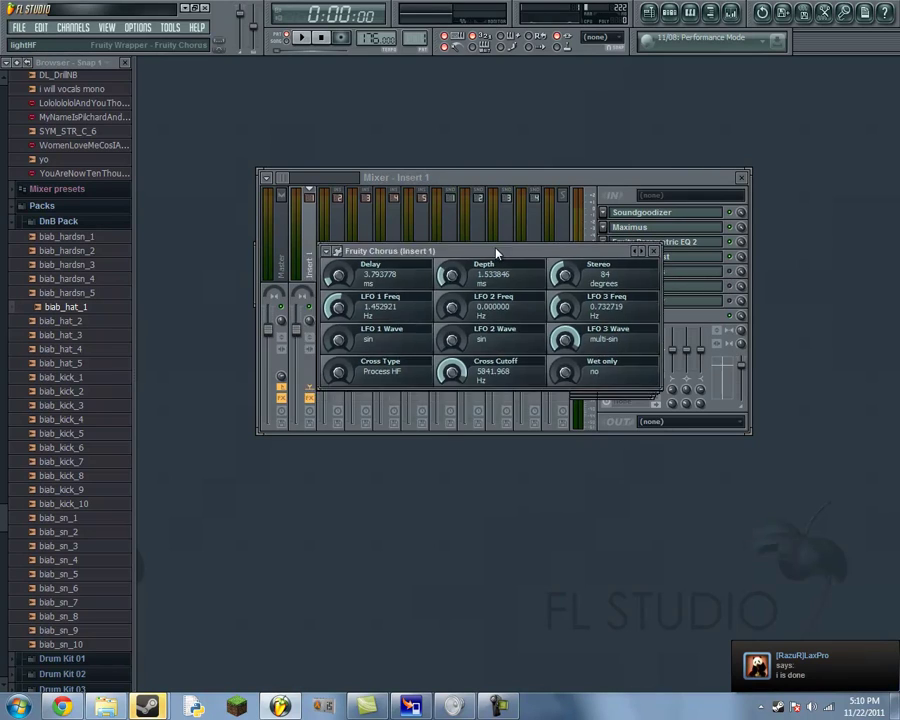
click(331, 254)
mouse_move(350, 290)
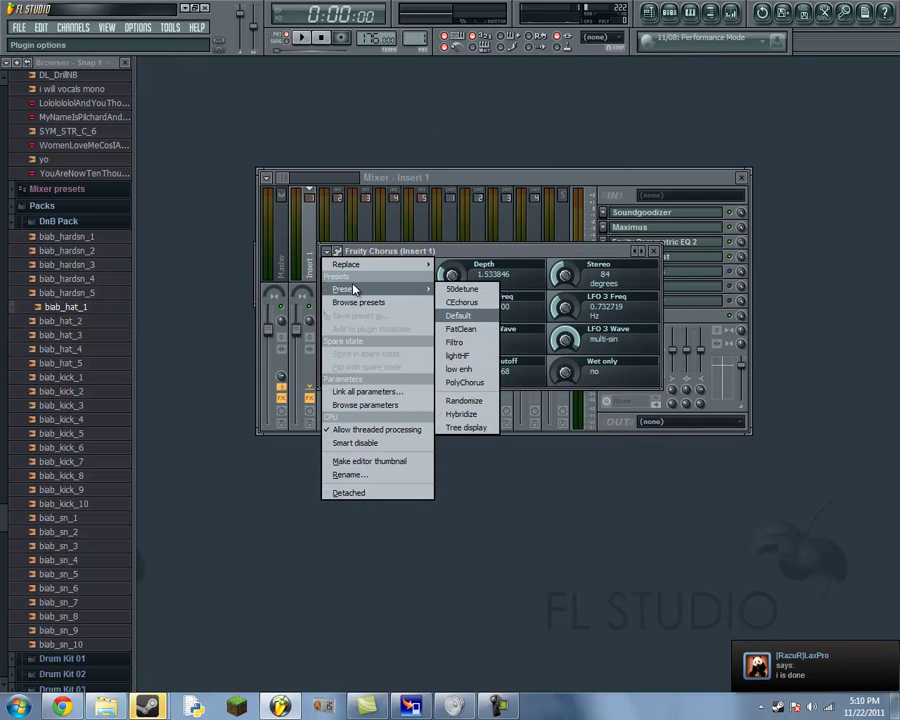
click(459, 346)
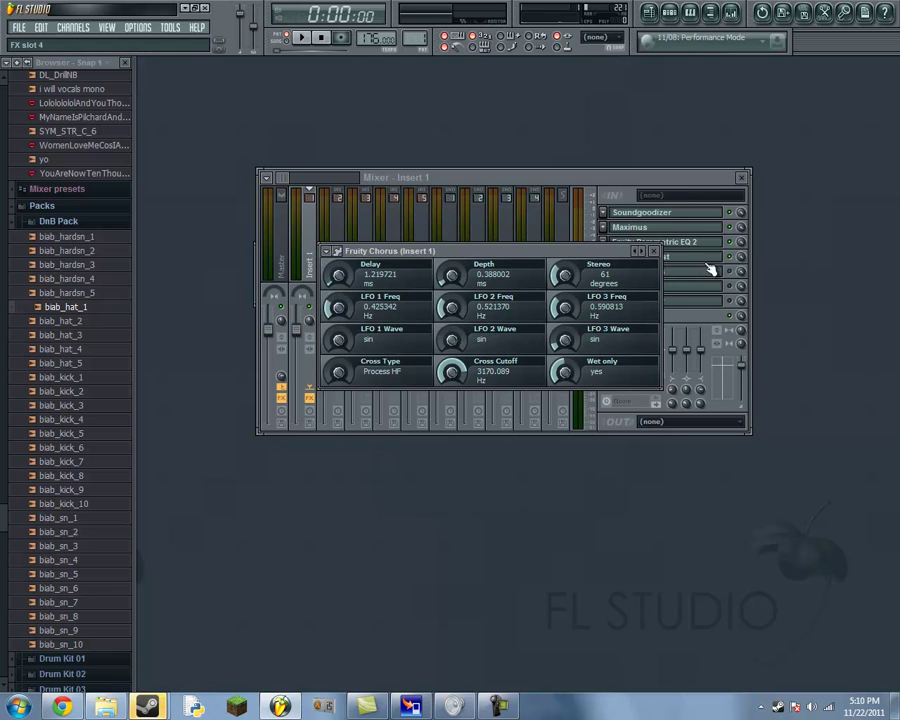
click(654, 250)
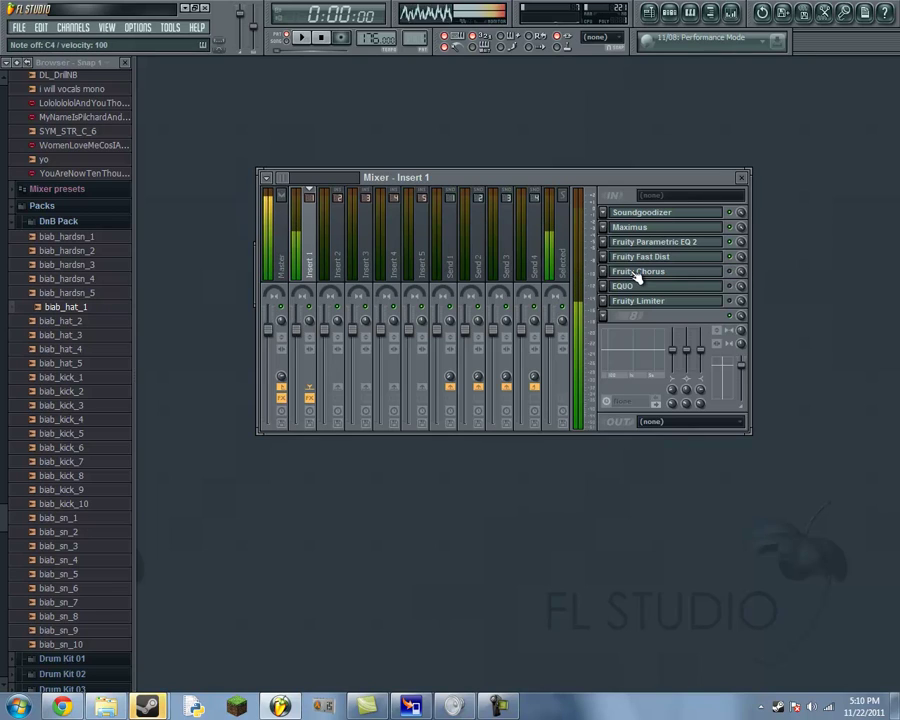
drag(446, 180, 450, 183)
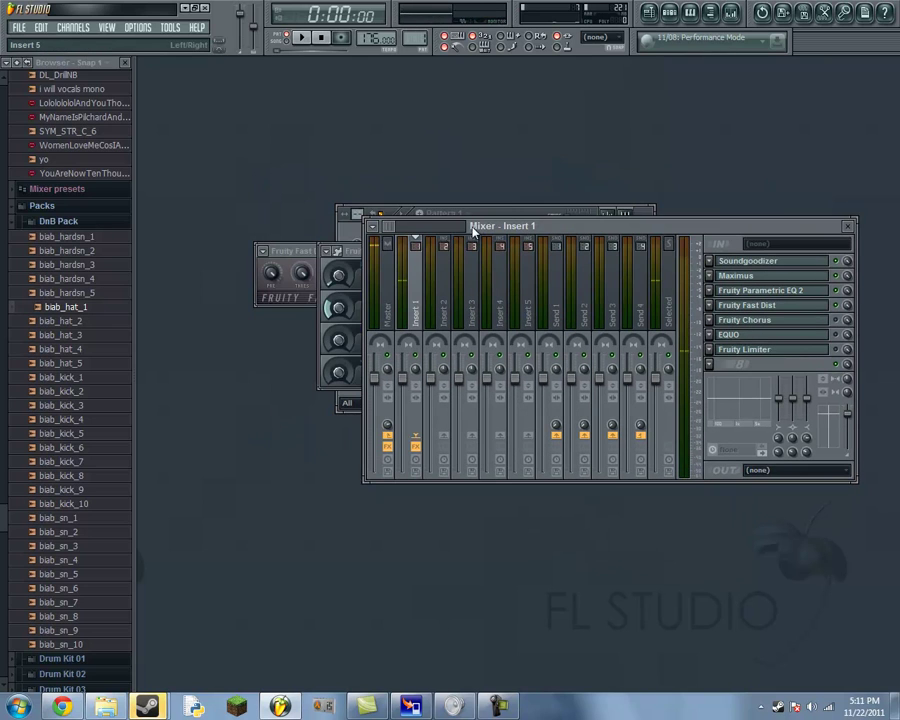
Switch the Fruity Chorus to the lightHF preset
click(343, 246)
click(315, 245)
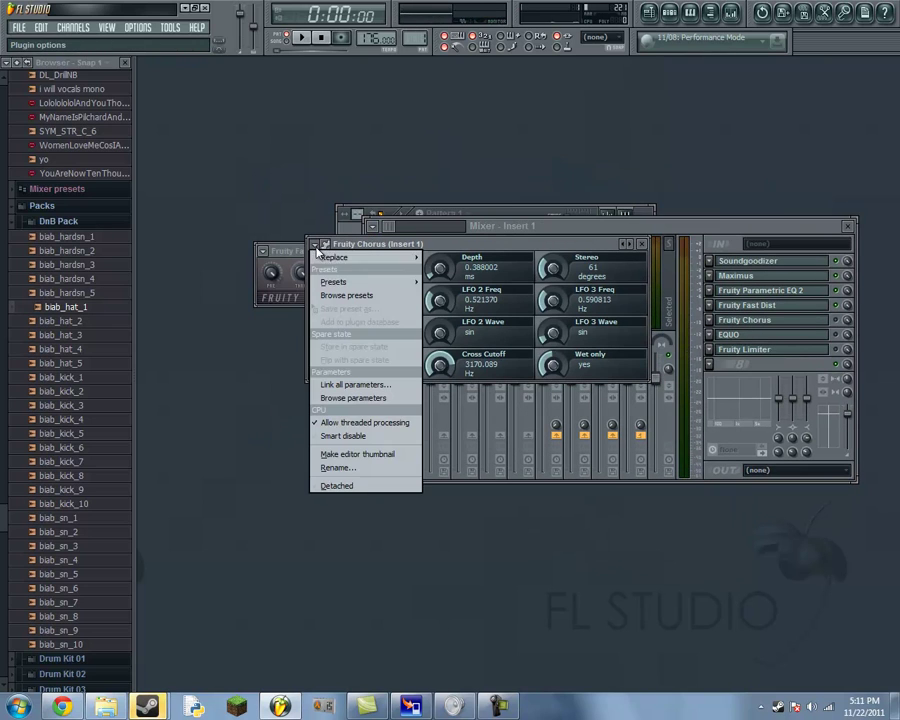
mouse_move(334, 281)
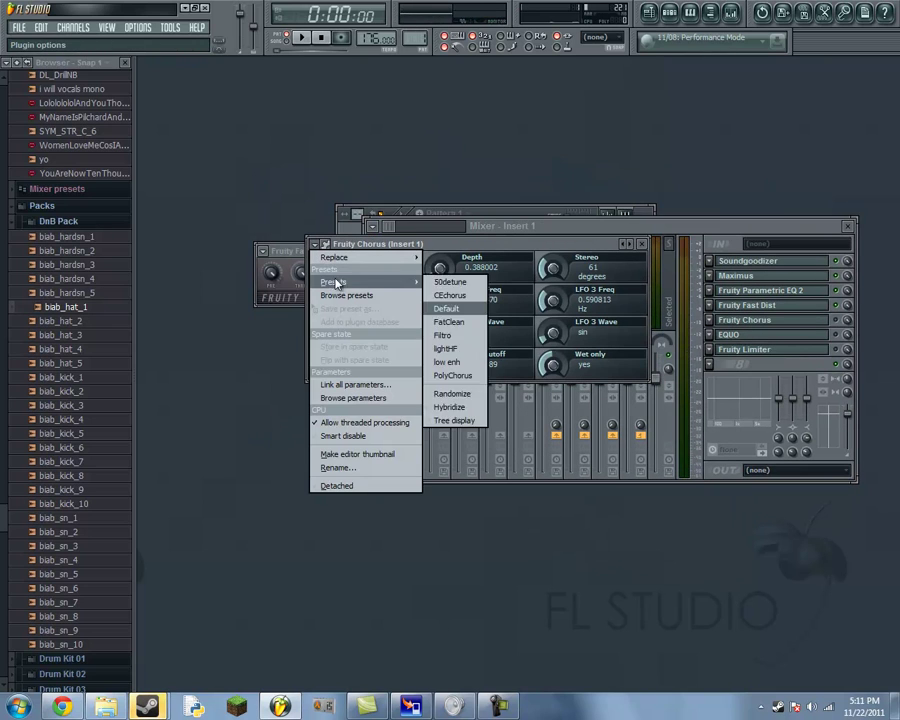
click(444, 347)
drag(688, 236, 595, 240)
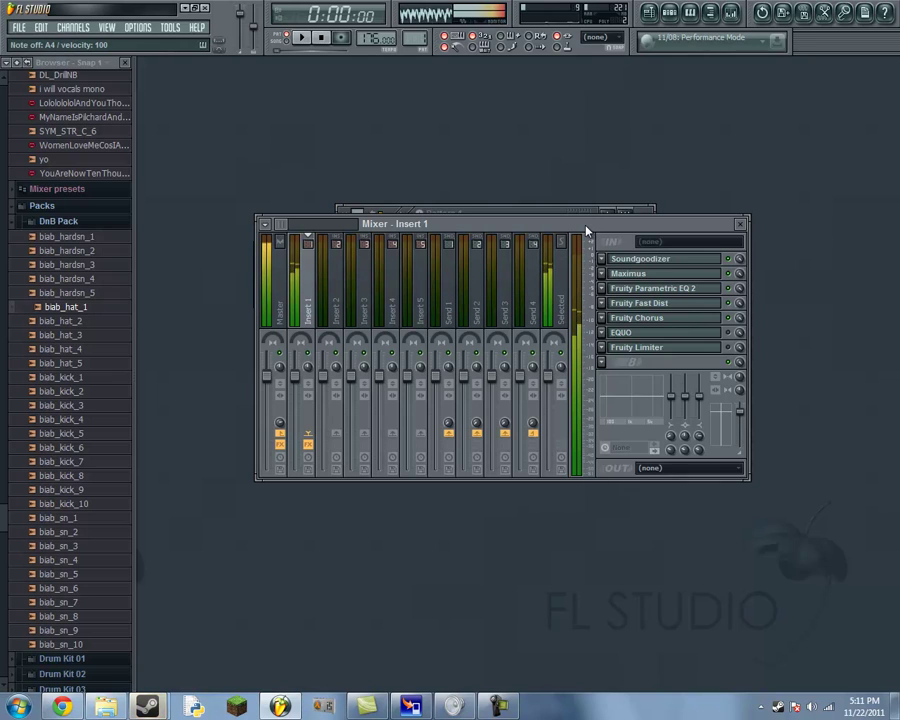
drag(587, 232, 597, 176)
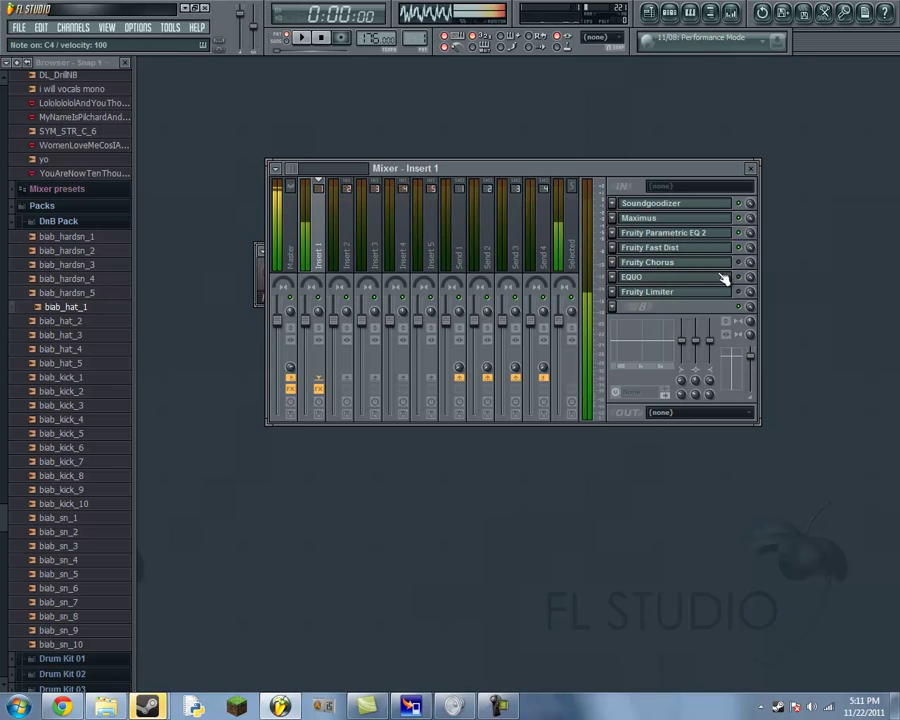
drag(666, 175, 635, 171)
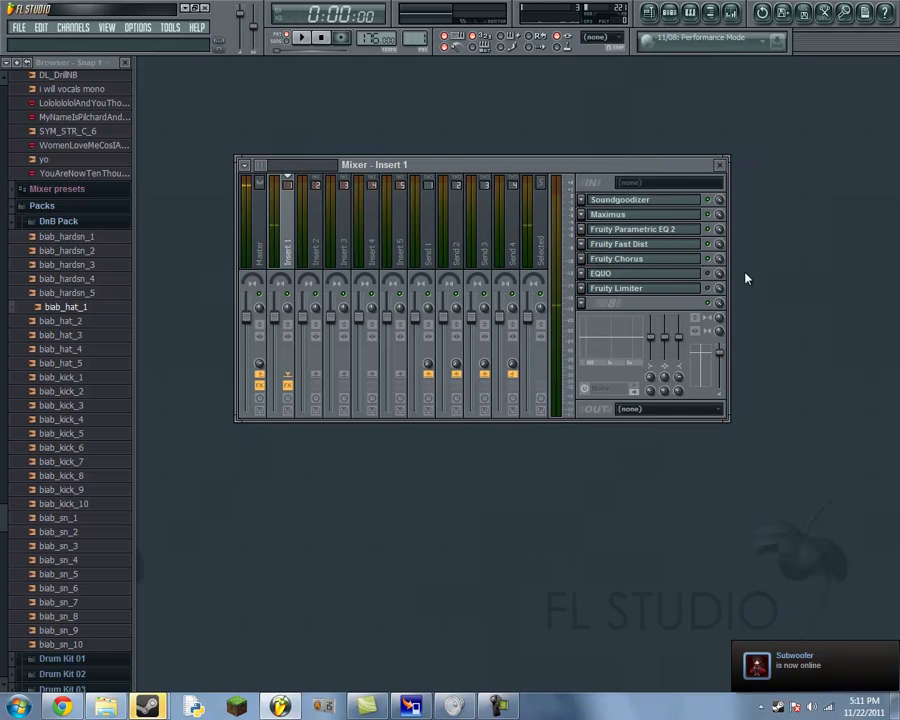
Close the Fast Dist window, leaving the mixer showing
drag(668, 169, 726, 174)
click(280, 251)
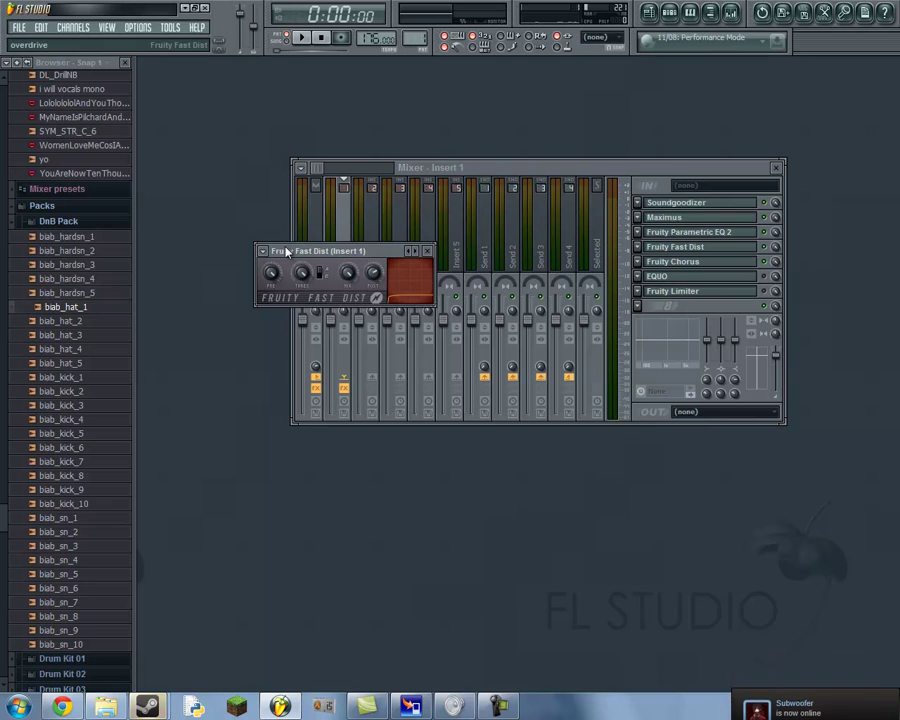
click(427, 251)
drag(593, 172, 572, 155)
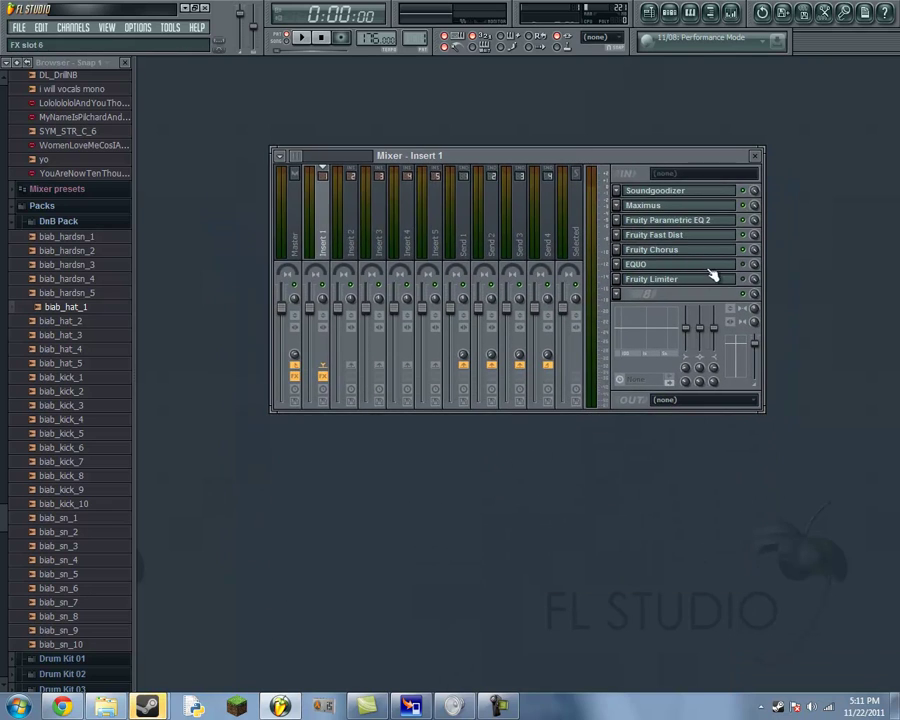
Boost EQUO band 19 (around 1280Hz) to 121% while a note plays, then close EQUO
click(654, 266)
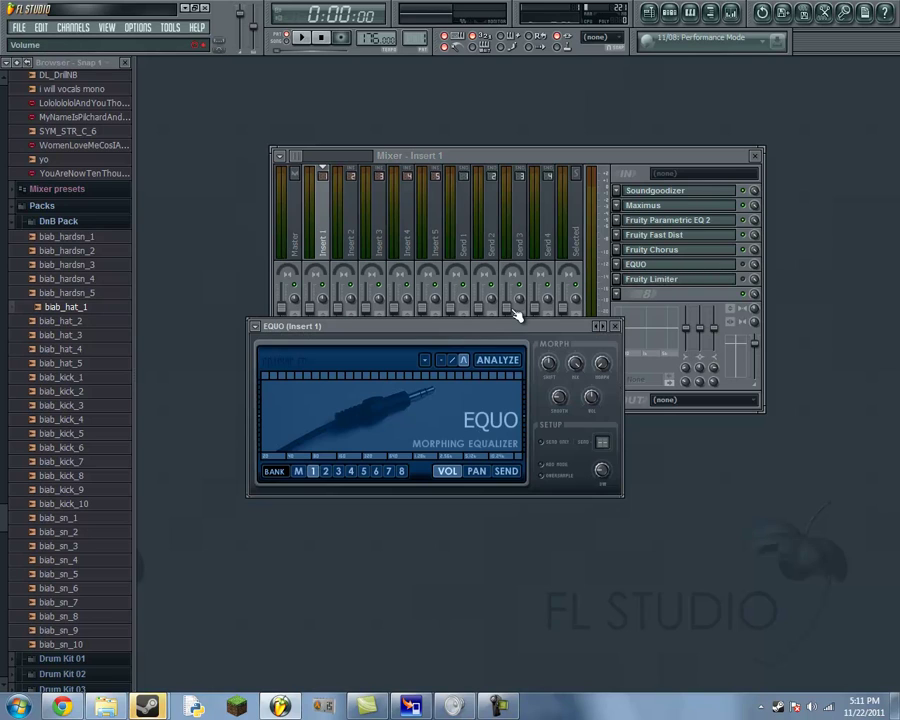
drag(527, 328, 437, 290)
click(740, 266)
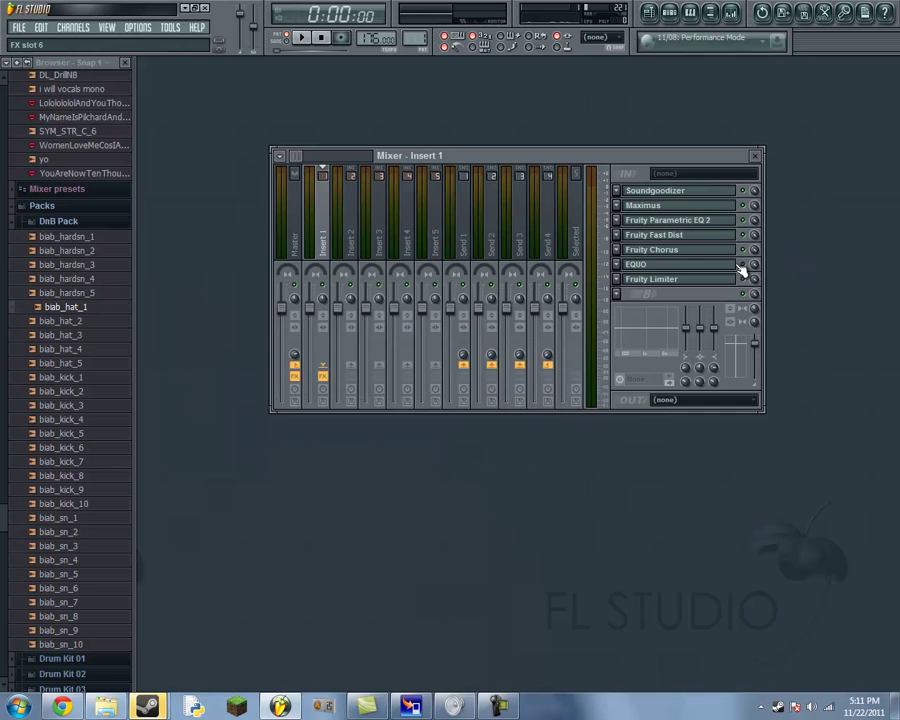
click(742, 266)
click(745, 268)
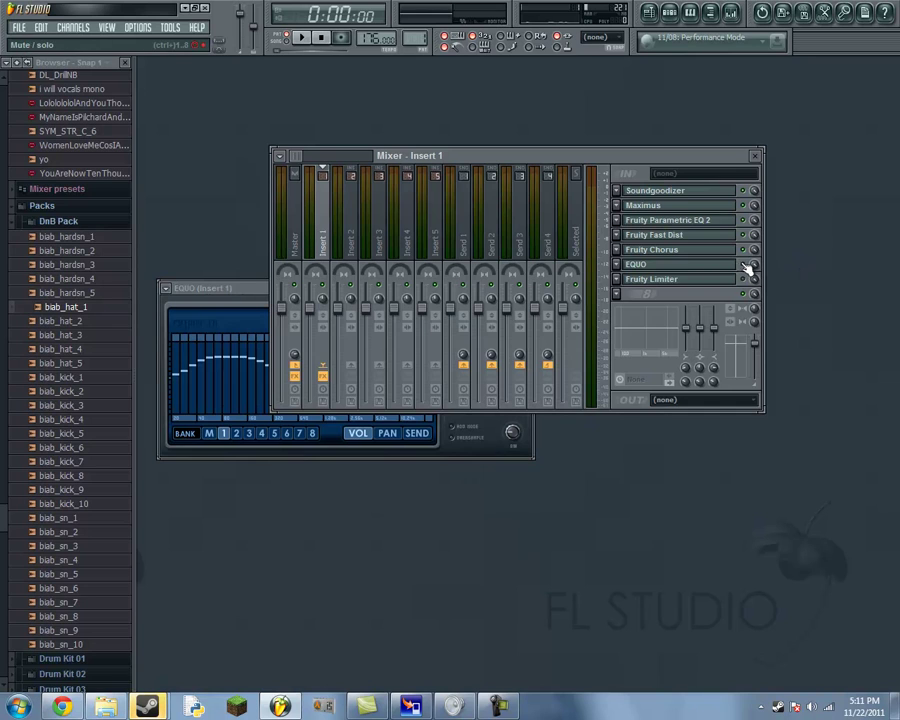
drag(249, 296, 378, 236)
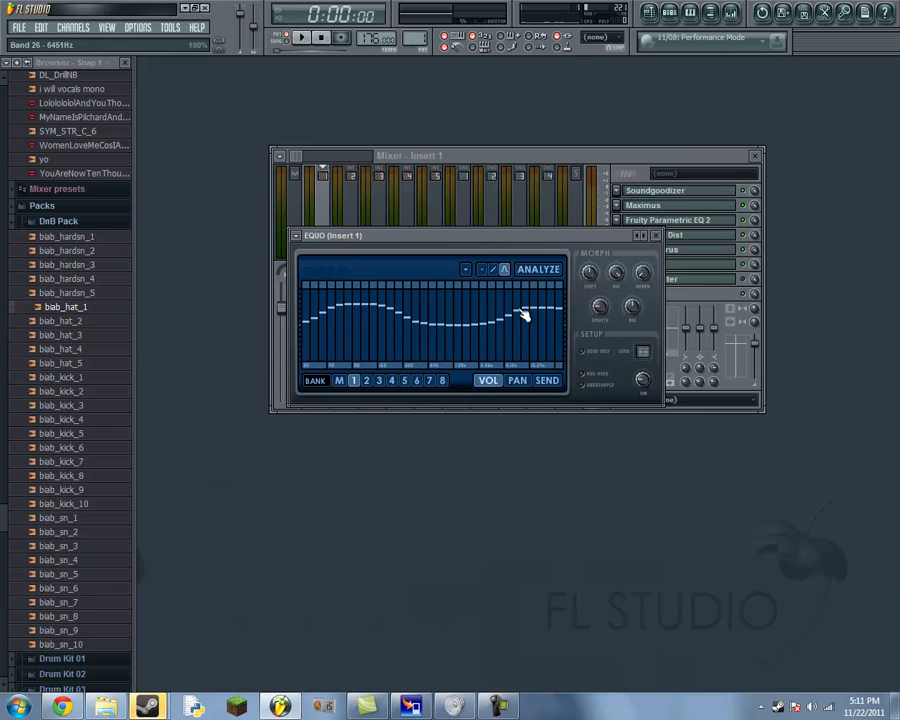
key(v)
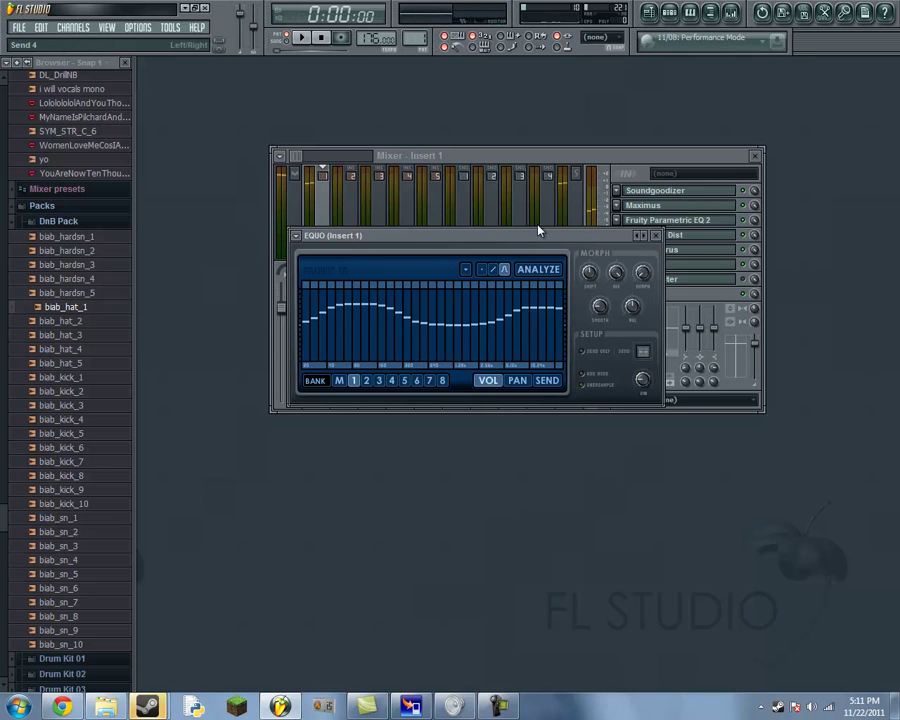
drag(538, 241, 570, 244)
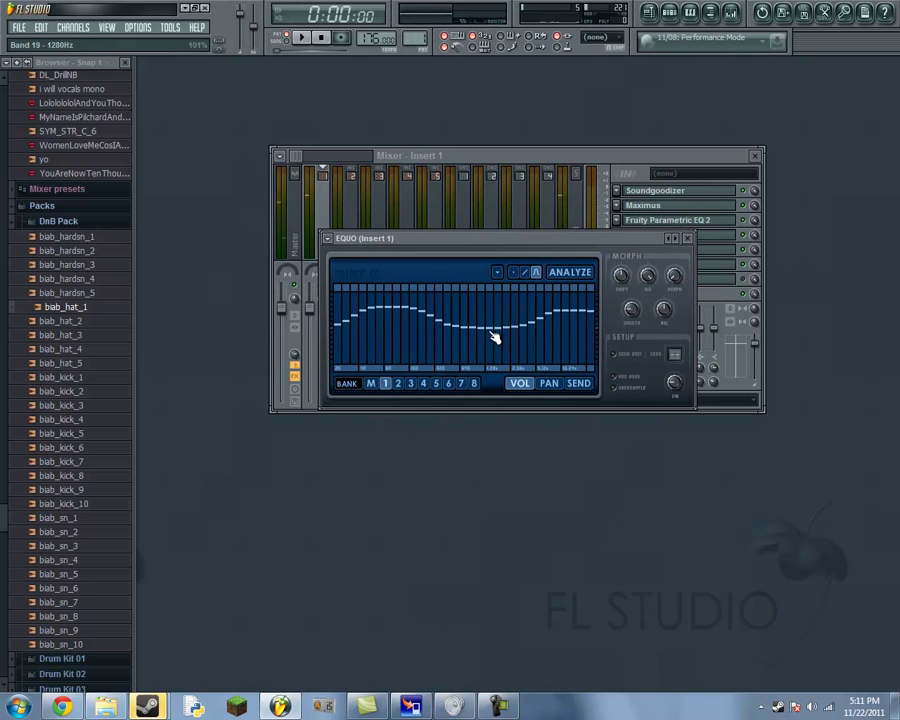
drag(494, 337, 494, 333)
click(687, 239)
drag(690, 164, 683, 200)
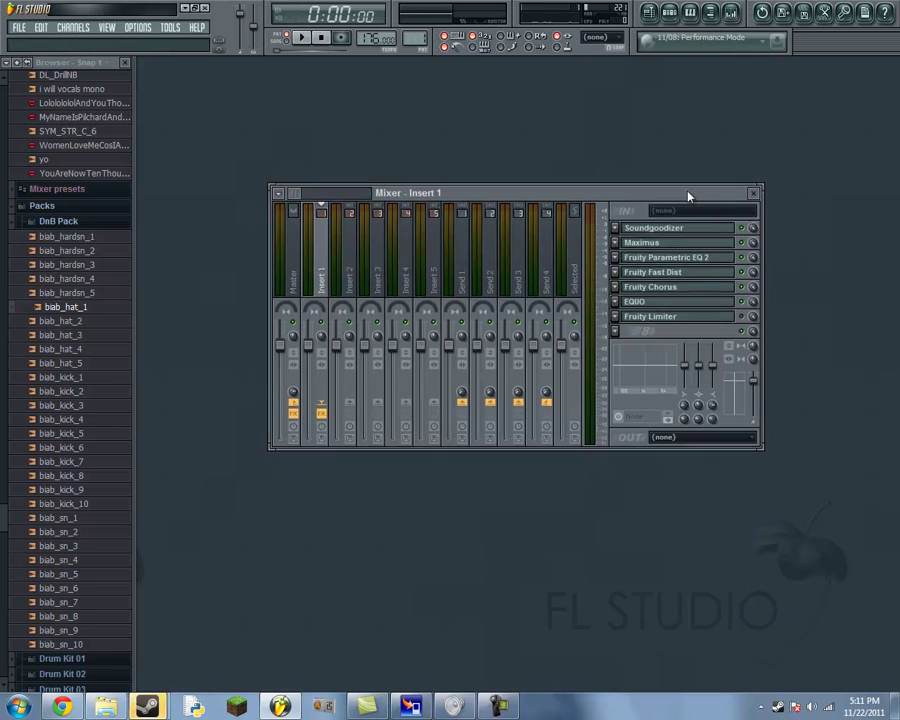
Close the Fruity Chorus window hidden behind the mixer
drag(686, 195, 674, 195)
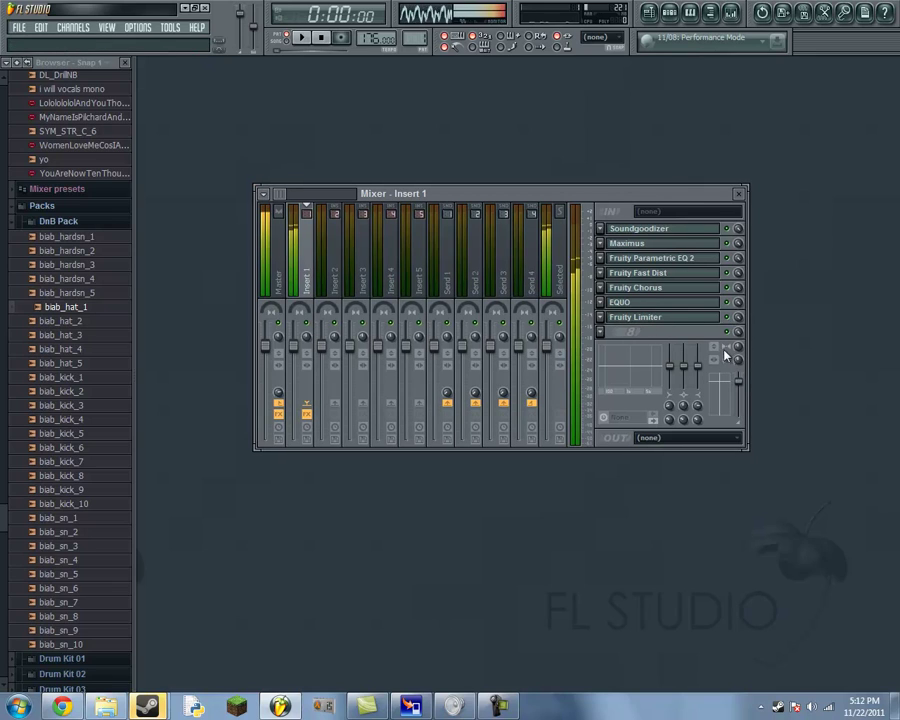
drag(646, 194, 687, 176)
click(643, 258)
click(641, 245)
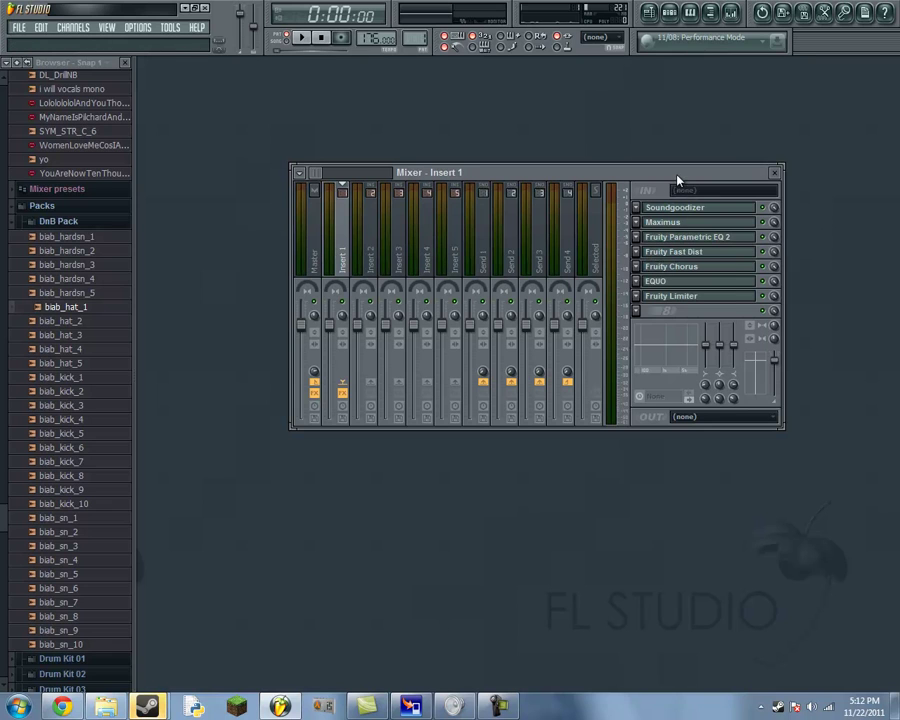
Bring Pattern 1 in front of the mixer and start playback
drag(674, 180, 668, 314)
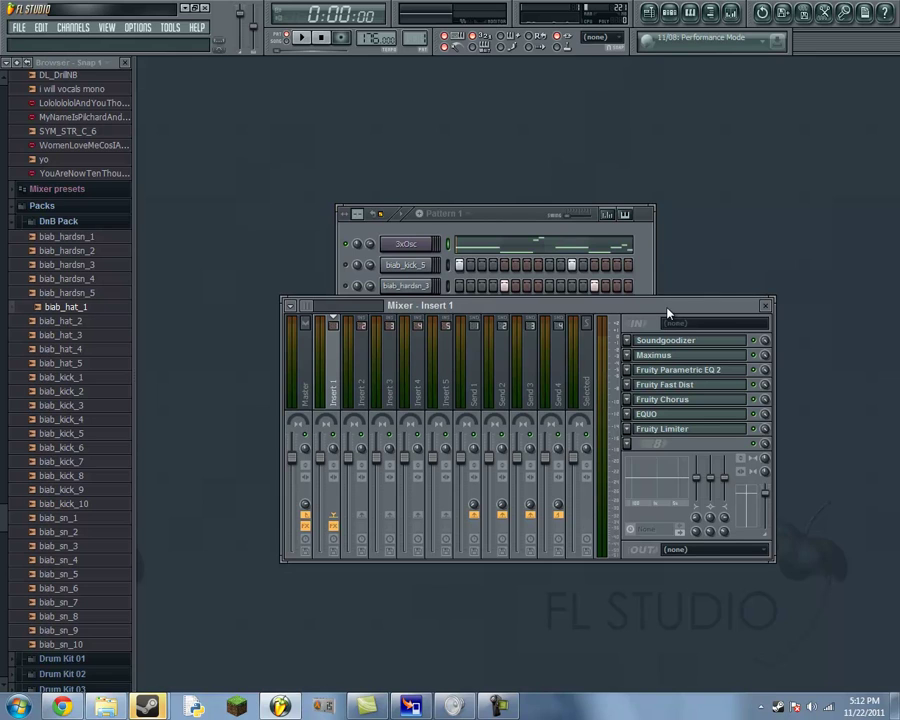
mouse_move(498, 223)
mouse_down()
mouse_move(592, 223)
mouse_move(515, 221)
mouse_up()
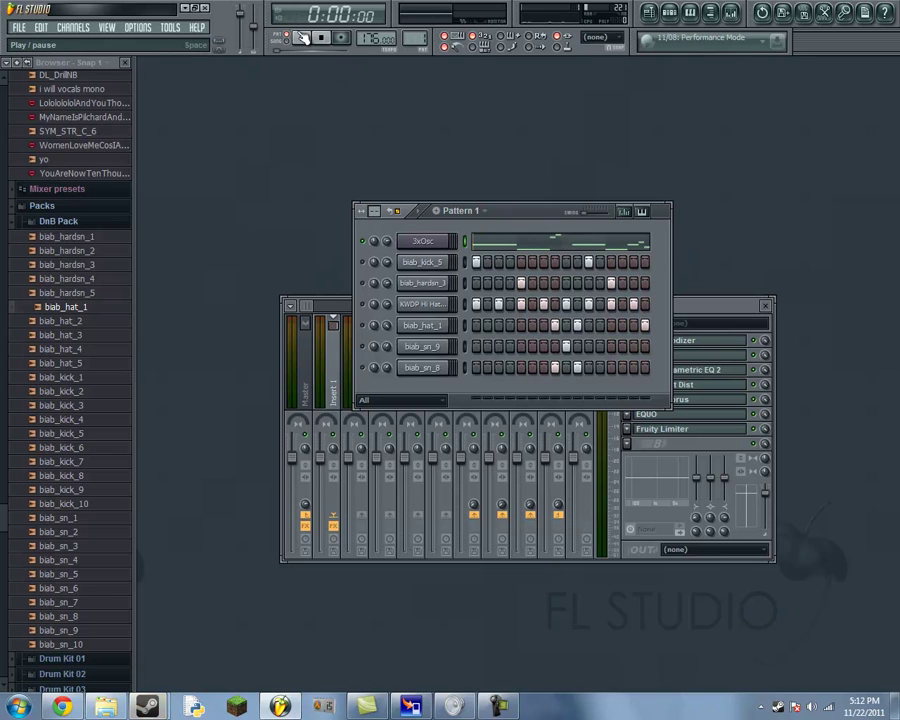
click(302, 37)
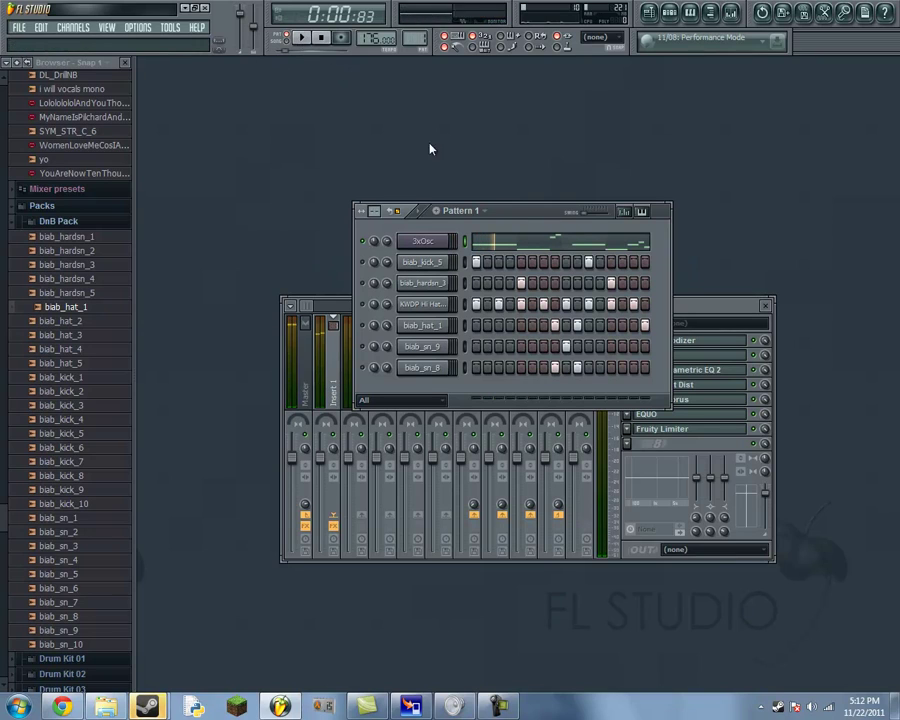
Raise the FL Studio 10 and Recording volumes to maximum in Windows Volume Mixer, then close it
click(814, 710)
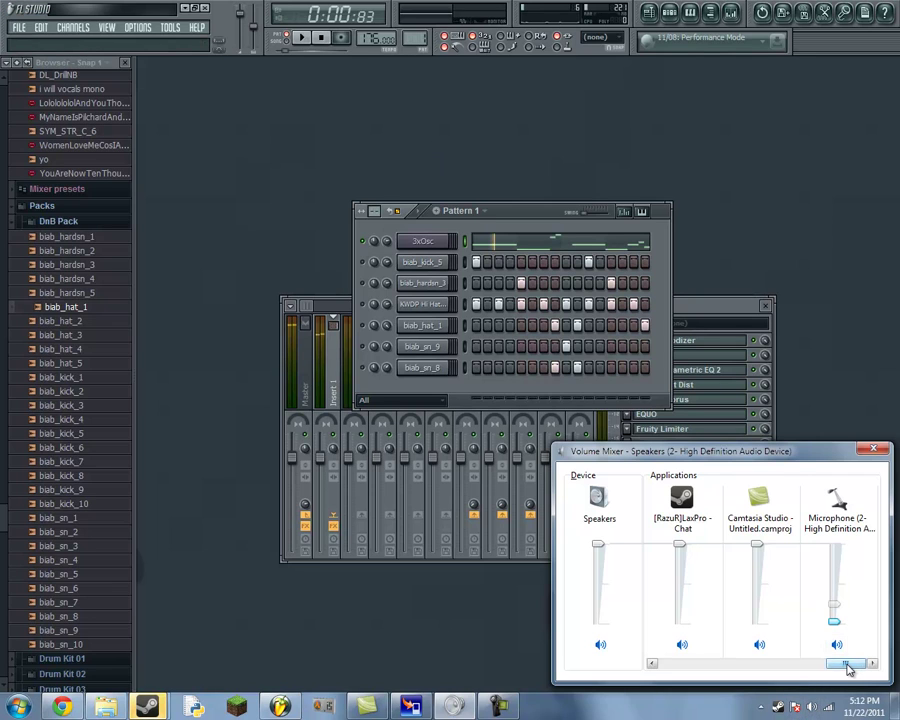
drag(863, 669, 729, 671)
click(762, 622)
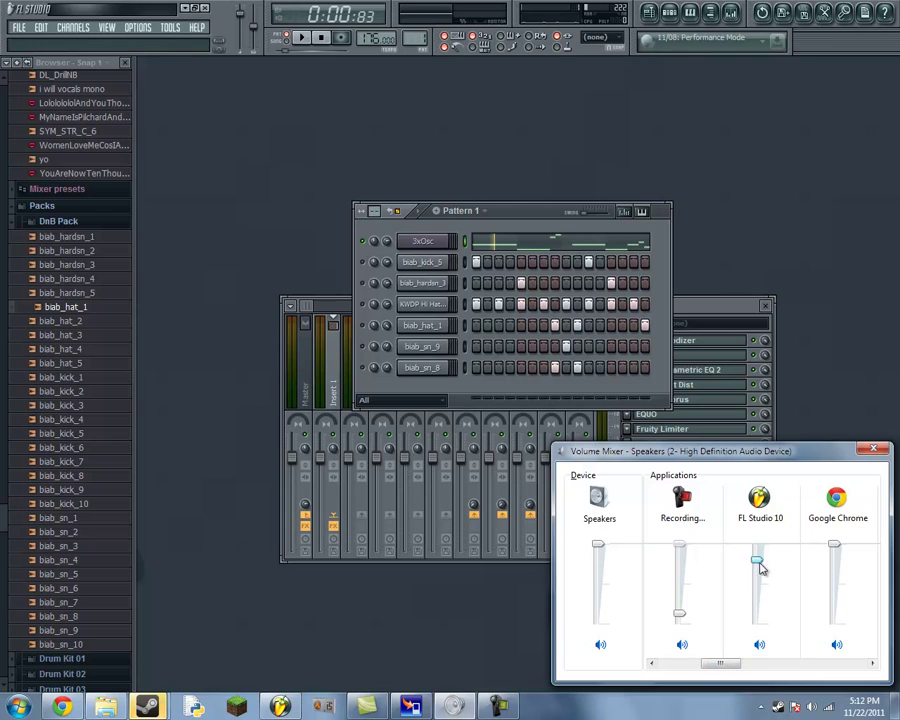
drag(760, 568, 758, 548)
drag(679, 612, 681, 544)
click(871, 451)
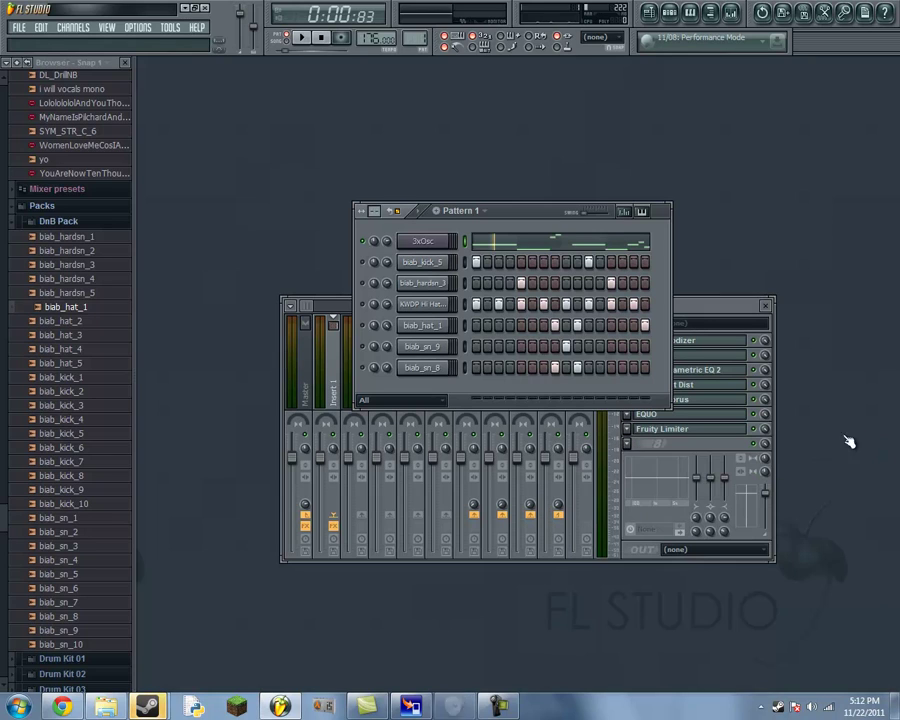
click(302, 38)
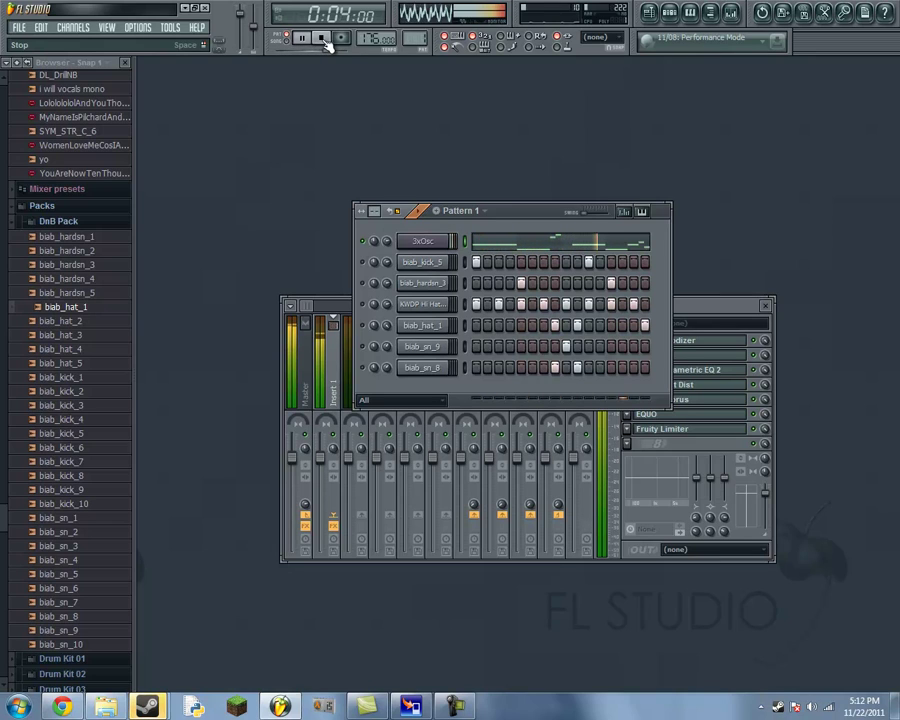
click(322, 39)
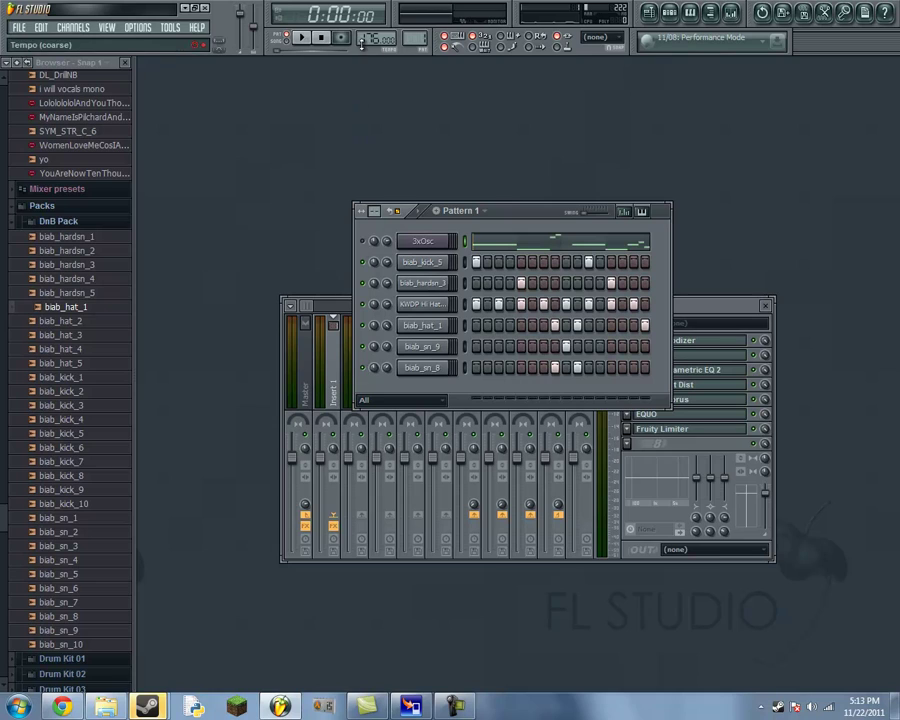
click(299, 38)
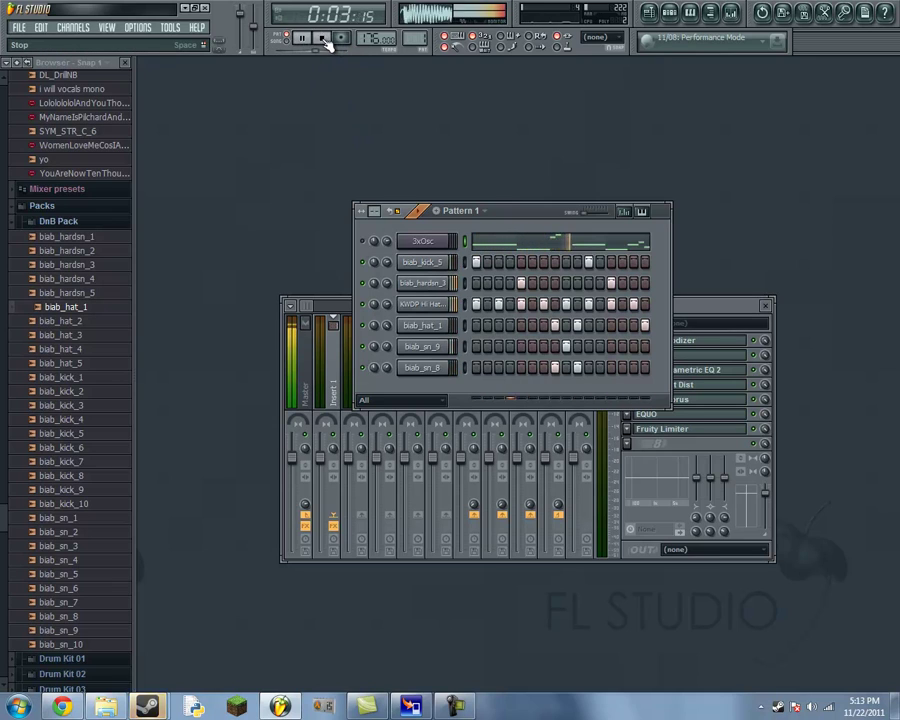
click(322, 38)
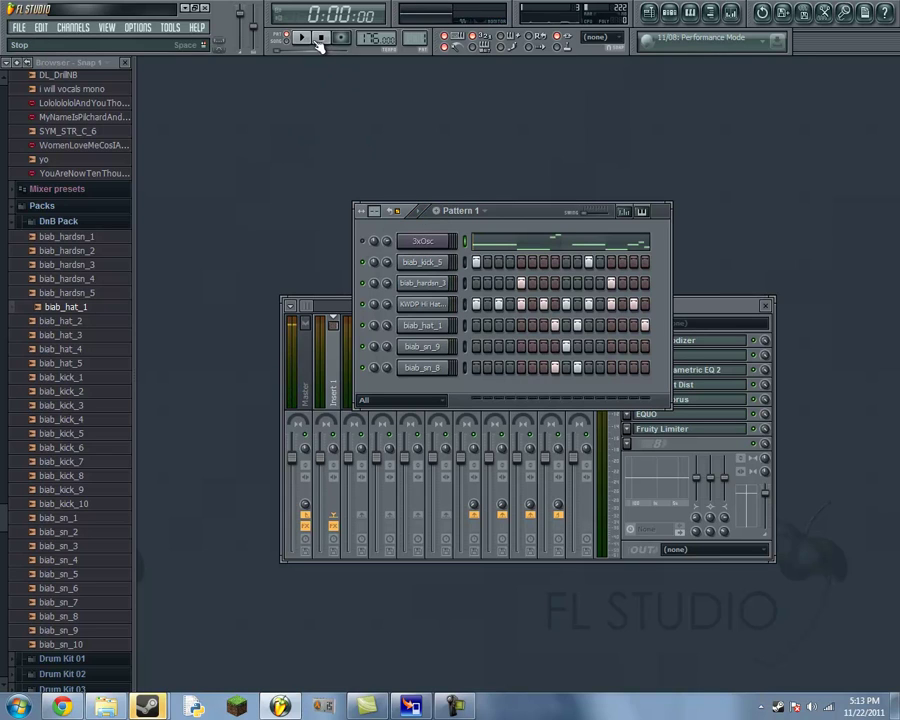
Move Pattern 1 up to reveal the Insert 1 mixer, playing the pattern once and stopping it
drag(525, 208, 531, 148)
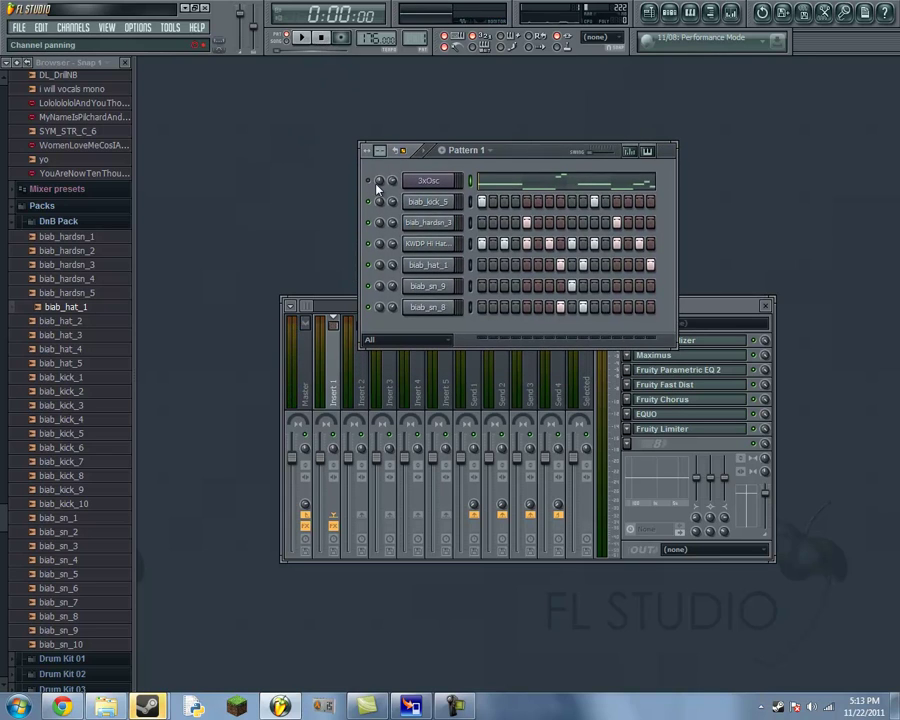
click(312, 37)
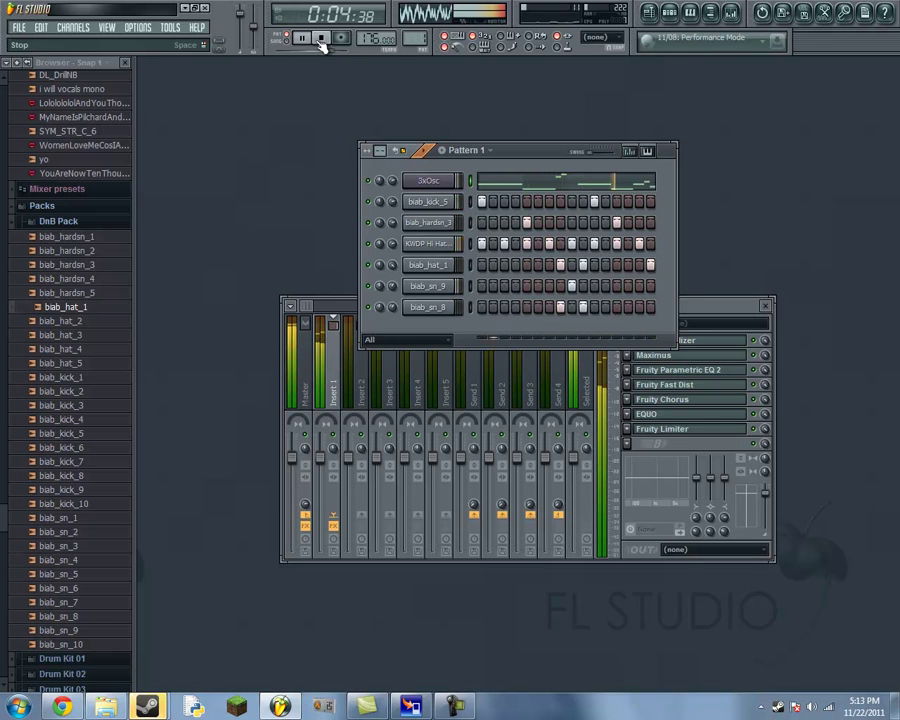
click(321, 40)
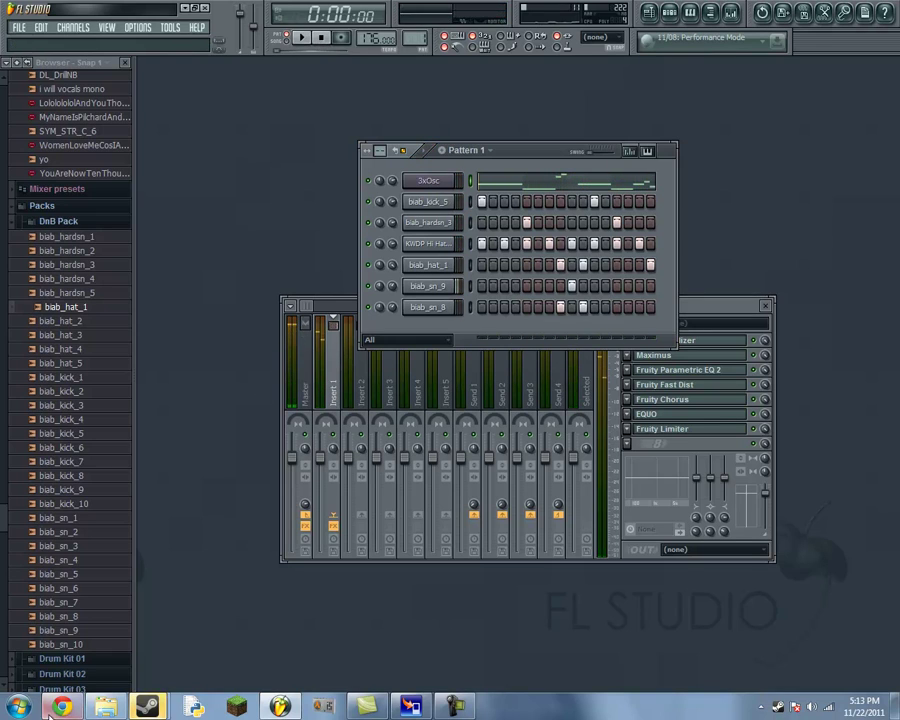
drag(550, 160, 555, 103)
Switch to the SoundCloud tracks page and set the Chernobyl track position to 0.58
mouse_move(62, 707)
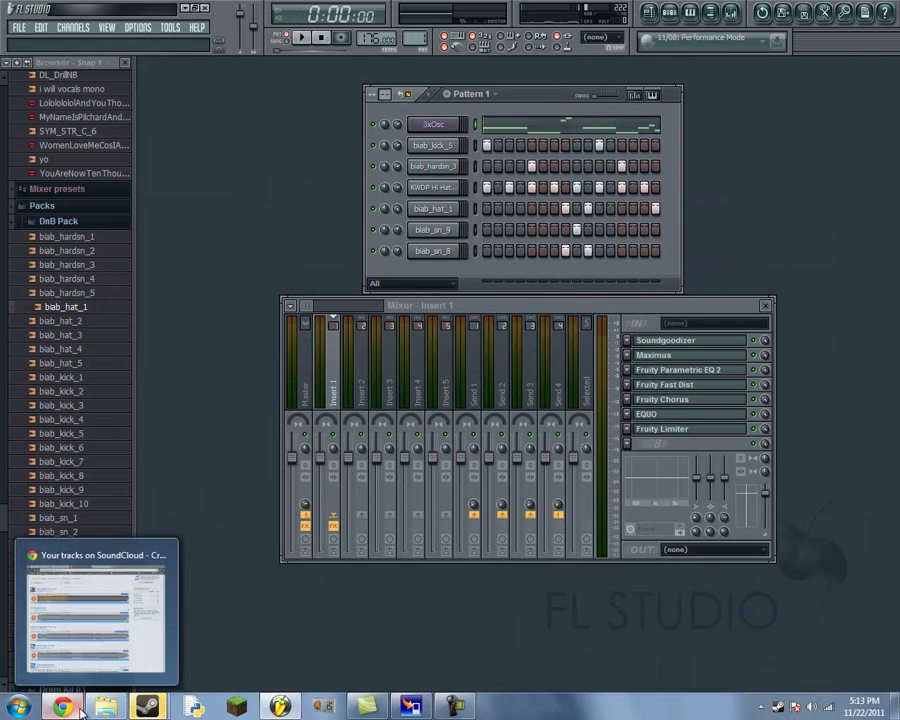
click(95, 615)
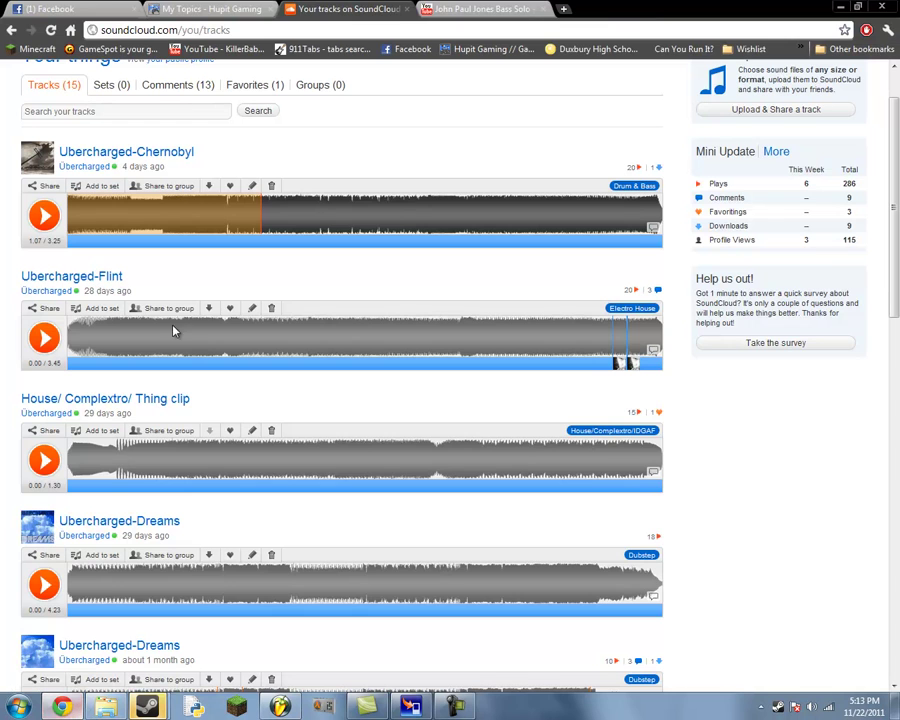
click(231, 222)
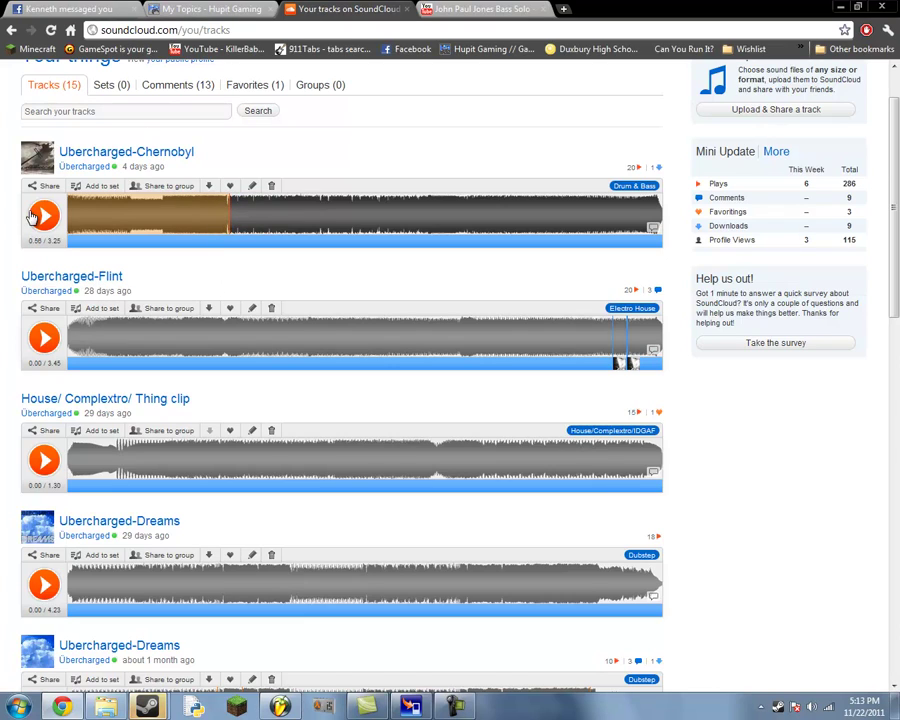
double_click(175, 151)
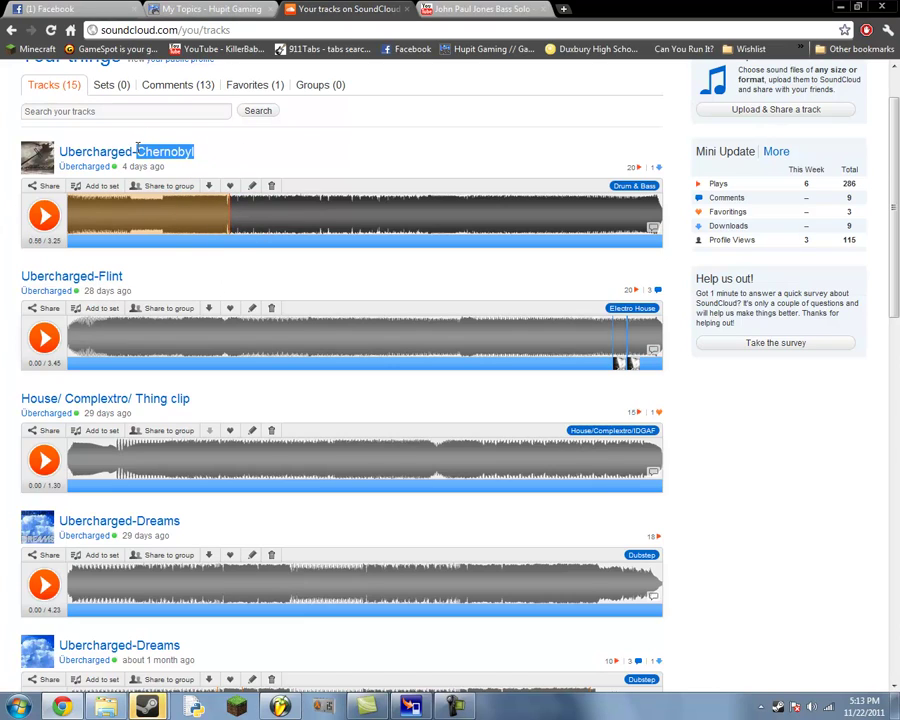
drag(198, 150, 137, 155)
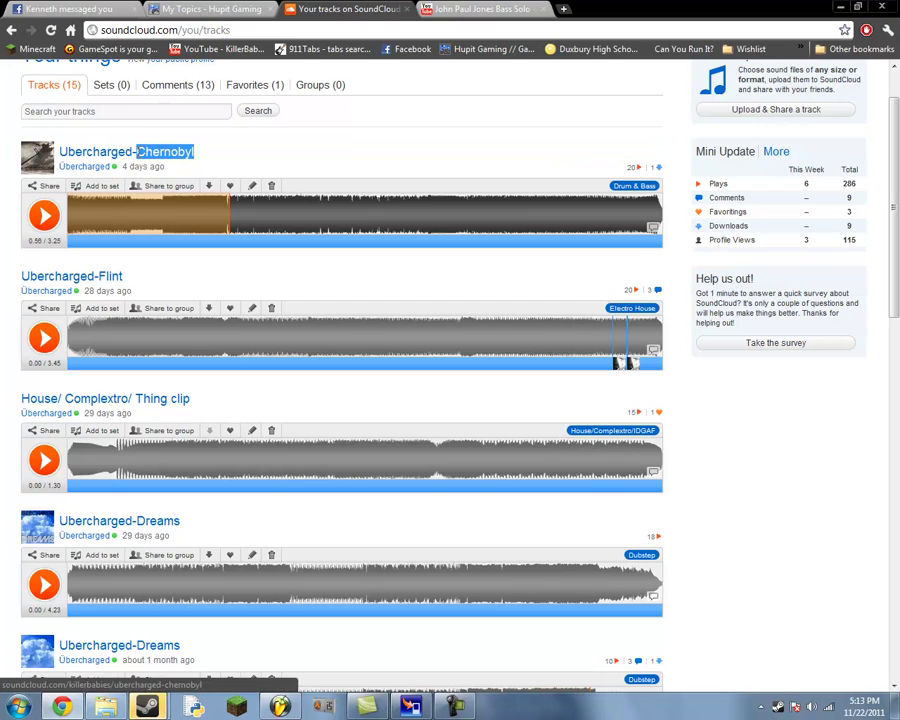
click(227, 168)
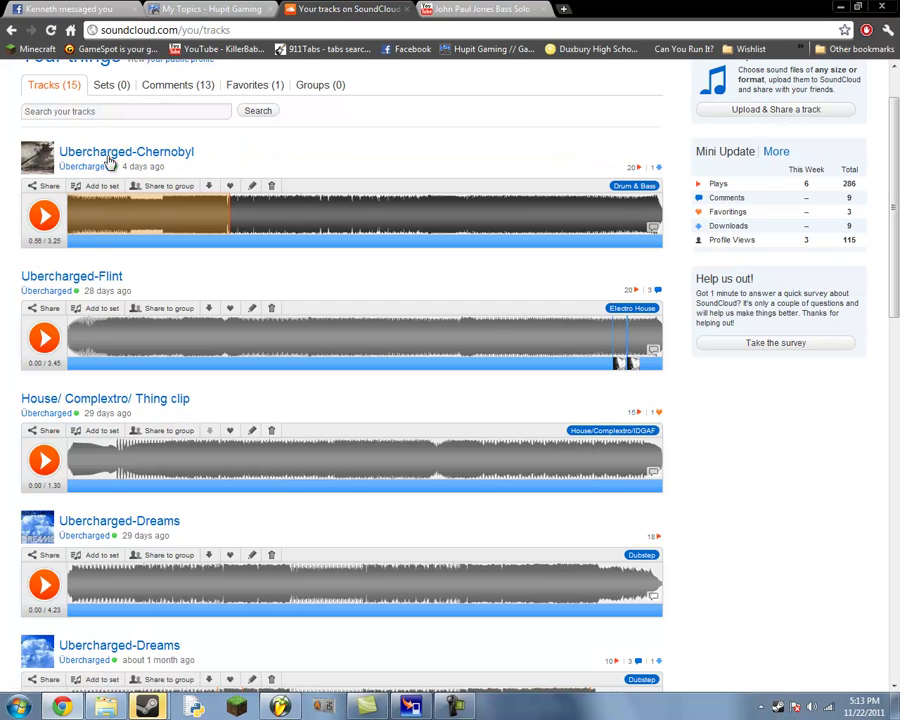
Play the Ubercharged-Chernobyl track until 1.06, pause it, and return to FL Studio
scroll(108, 321, up, 1)
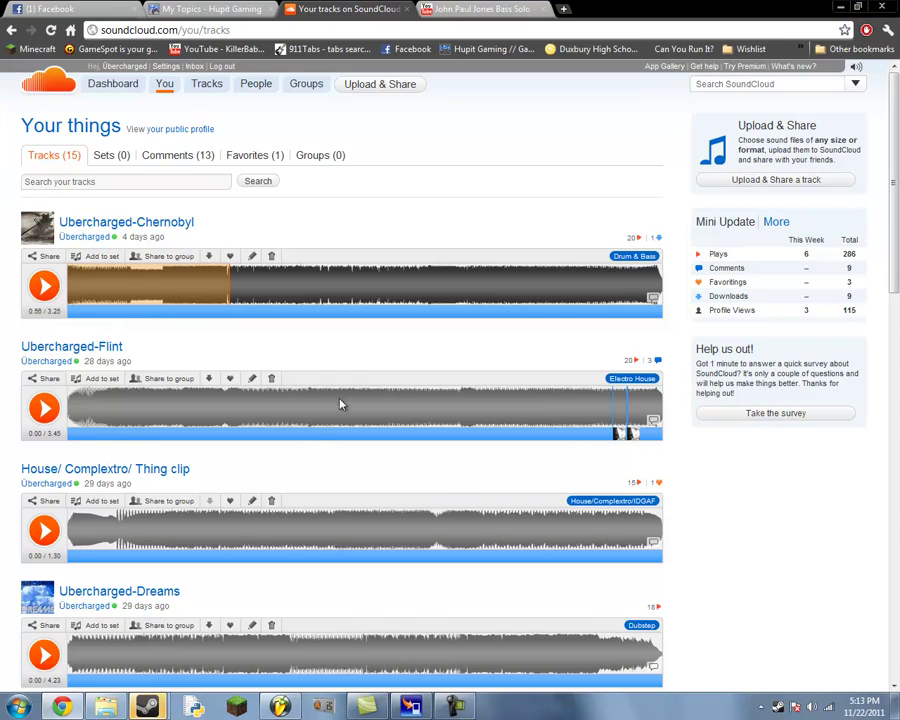
scroll(340, 404, down, 1)
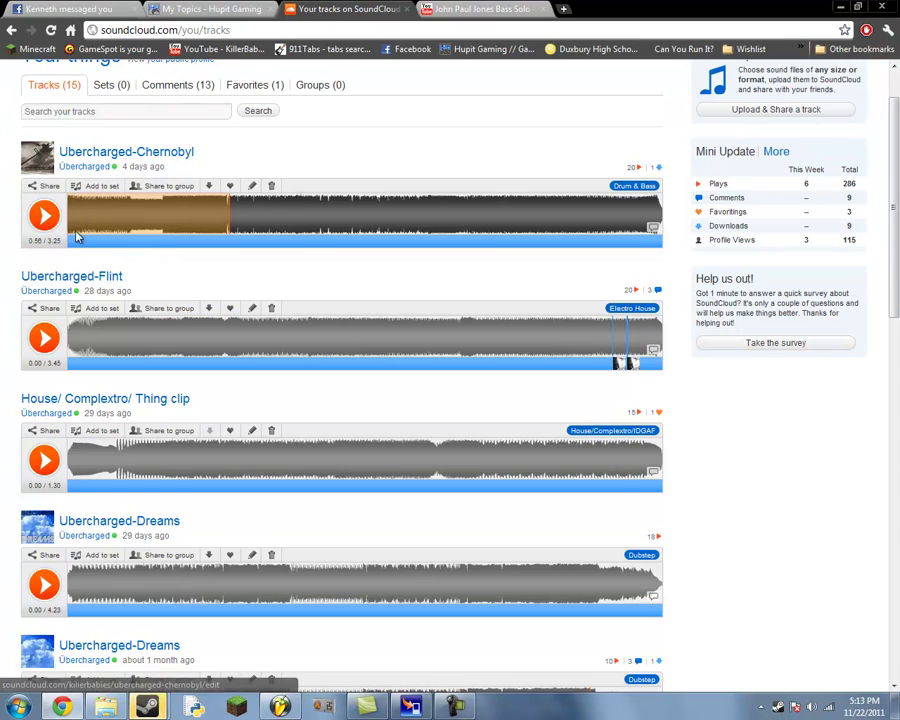
click(44, 217)
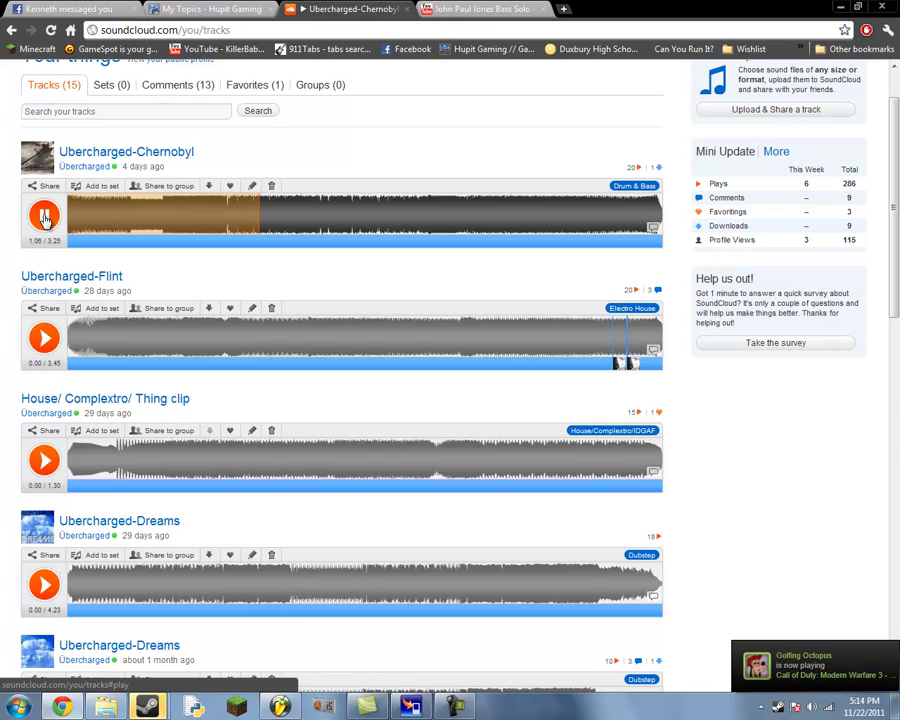
click(44, 216)
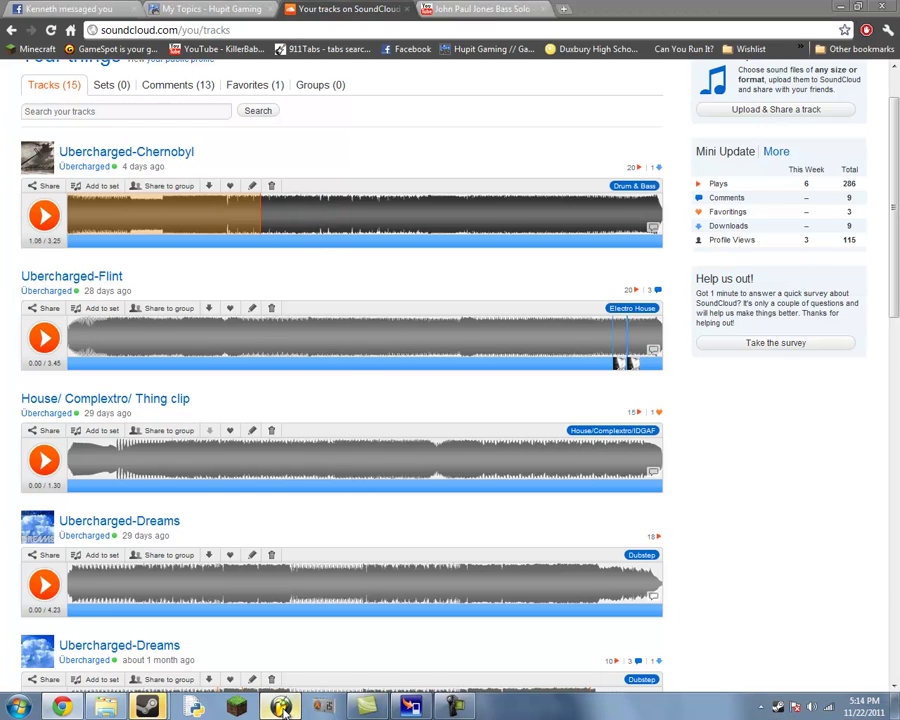
key(alt+Tab)
Raise the 3xOsc channel pitch to +231 cents and arrange its settings beside Pattern 1
click(433, 125)
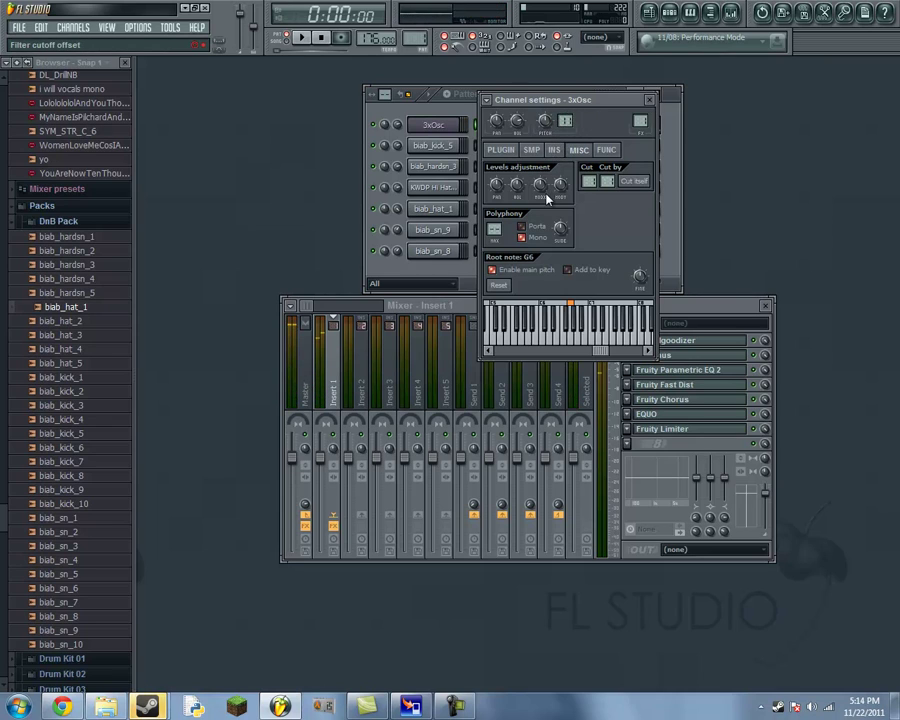
drag(547, 122, 560, 140)
drag(565, 100, 707, 80)
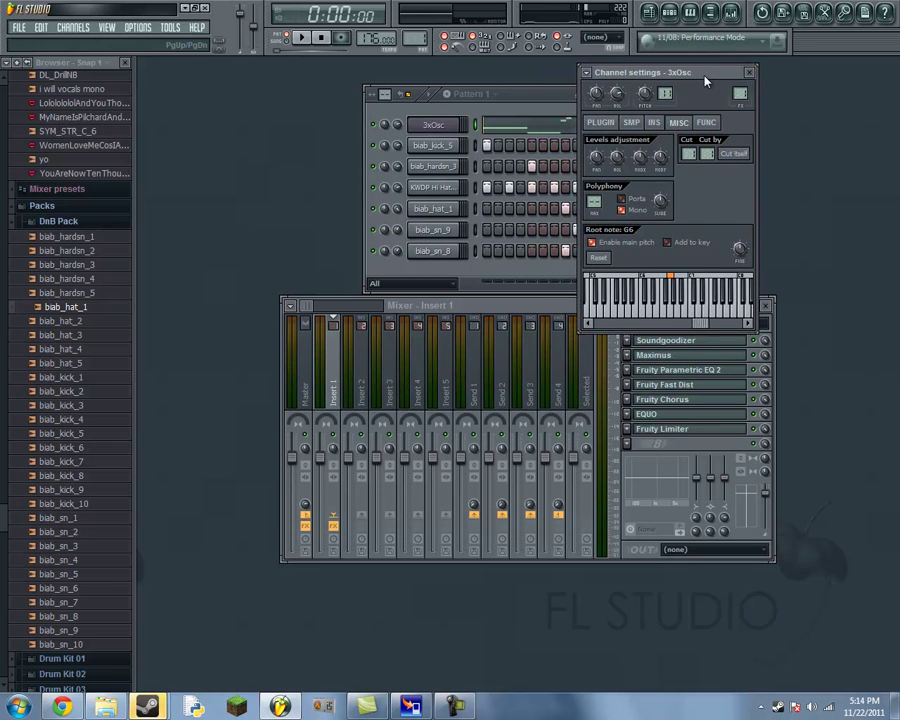
click(530, 99)
drag(536, 94, 514, 93)
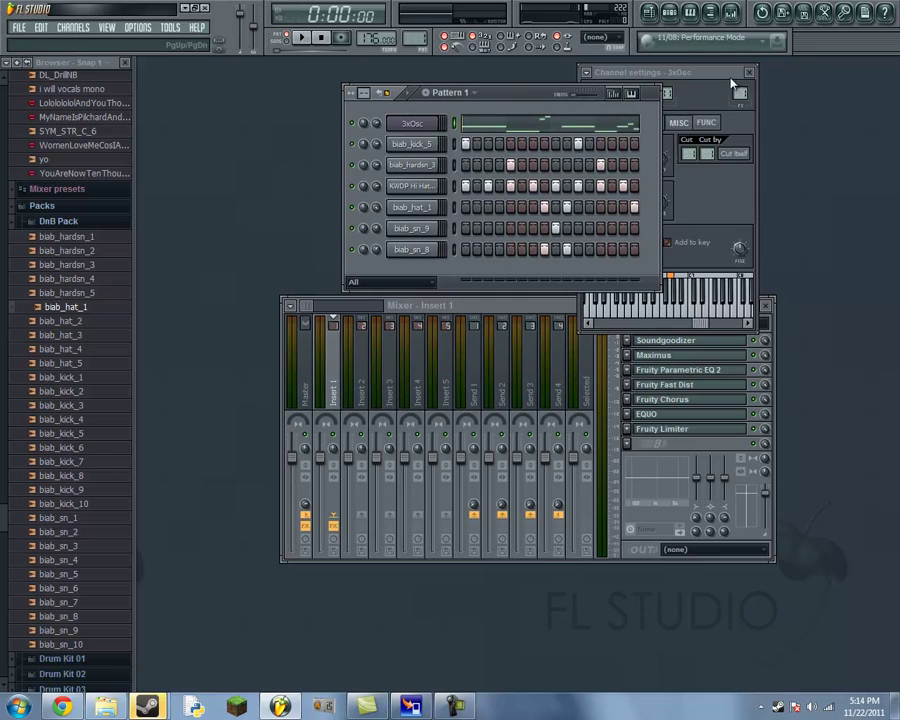
drag(731, 82, 718, 78)
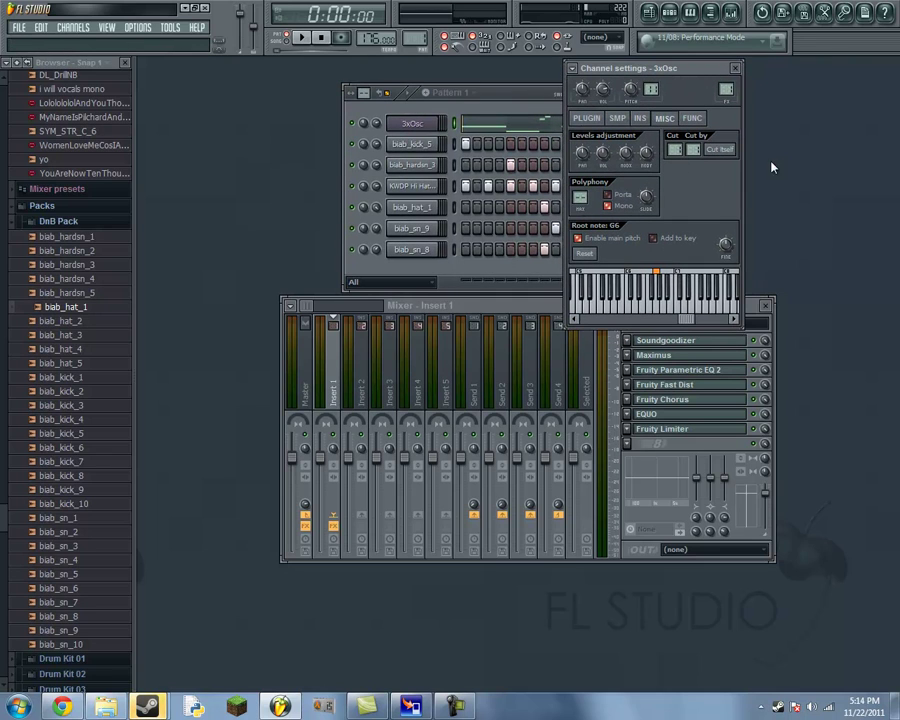
Play the Ubercharged-Chernobyl track from 1.23 to 1.36, then minimize Chrome to return to FL Studio
click(62, 707)
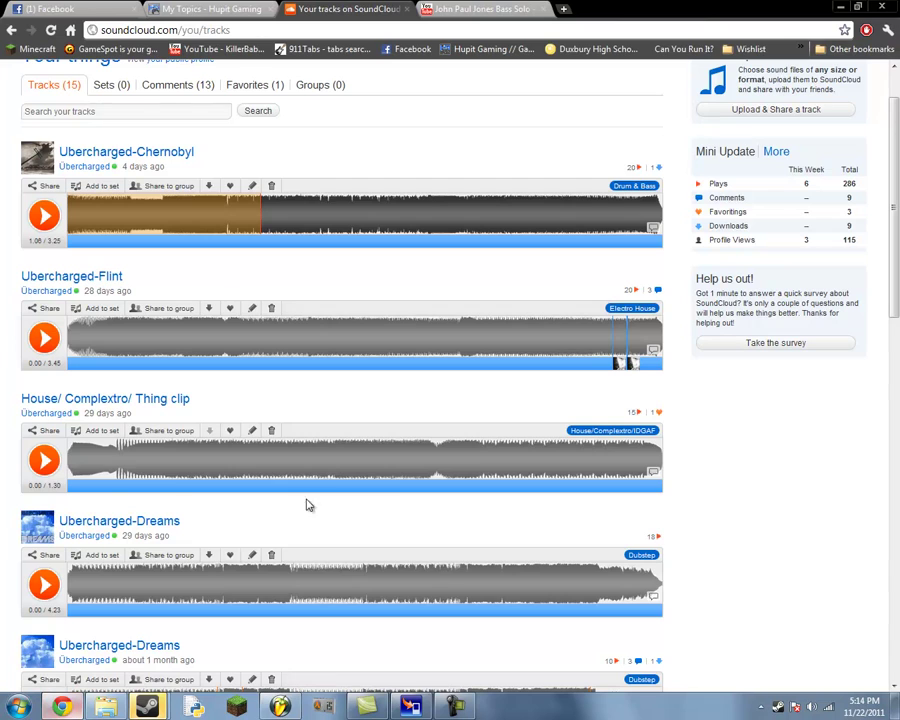
click(310, 220)
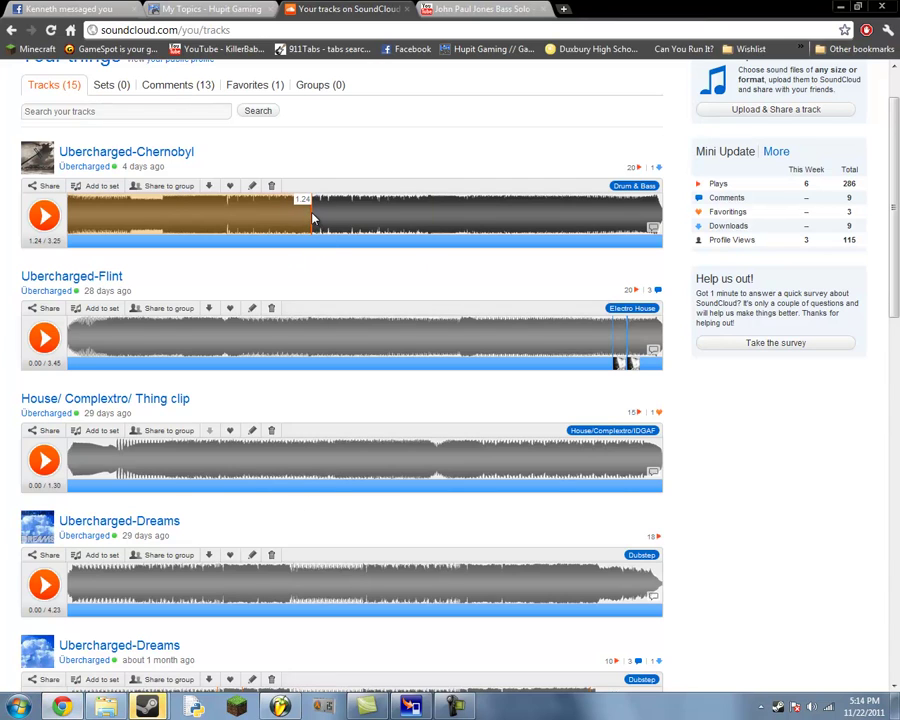
scroll(82, 230, down, 5)
scroll(60, 314, up, 5)
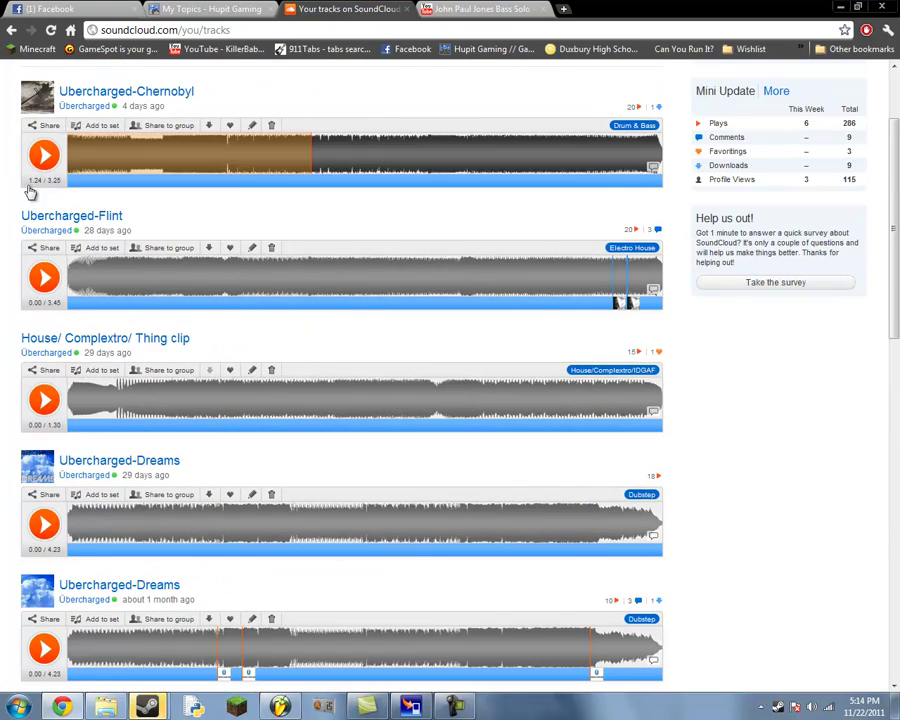
click(44, 155)
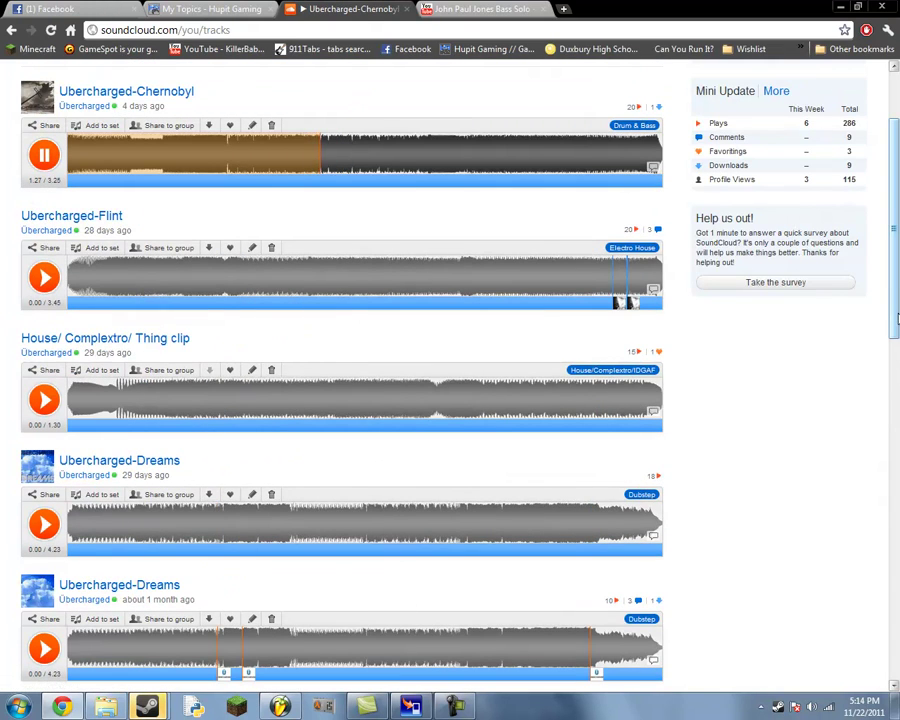
scroll(378, 303, up, 2)
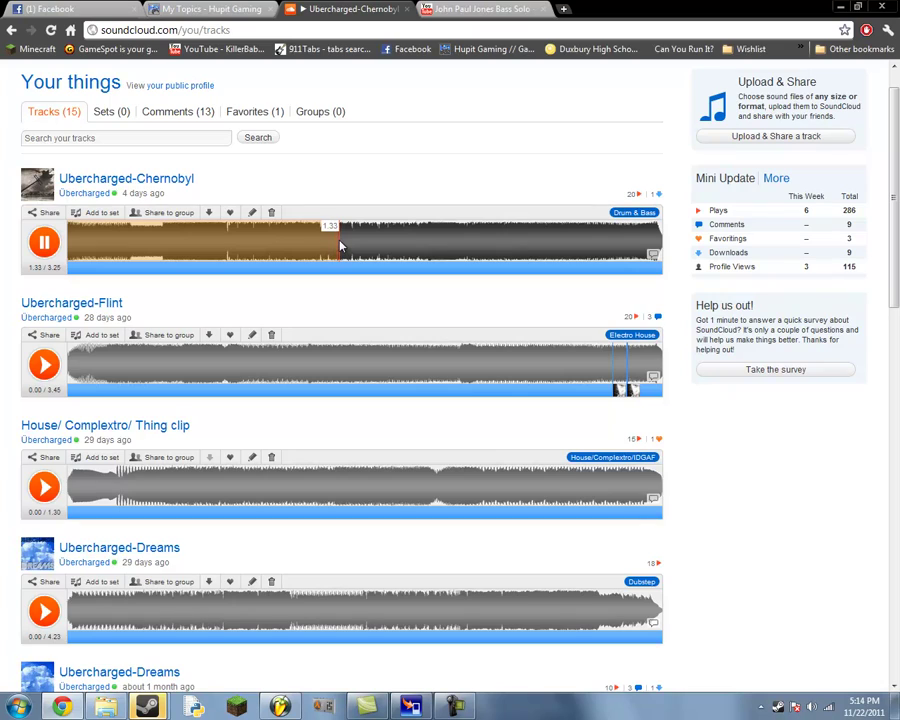
click(43, 244)
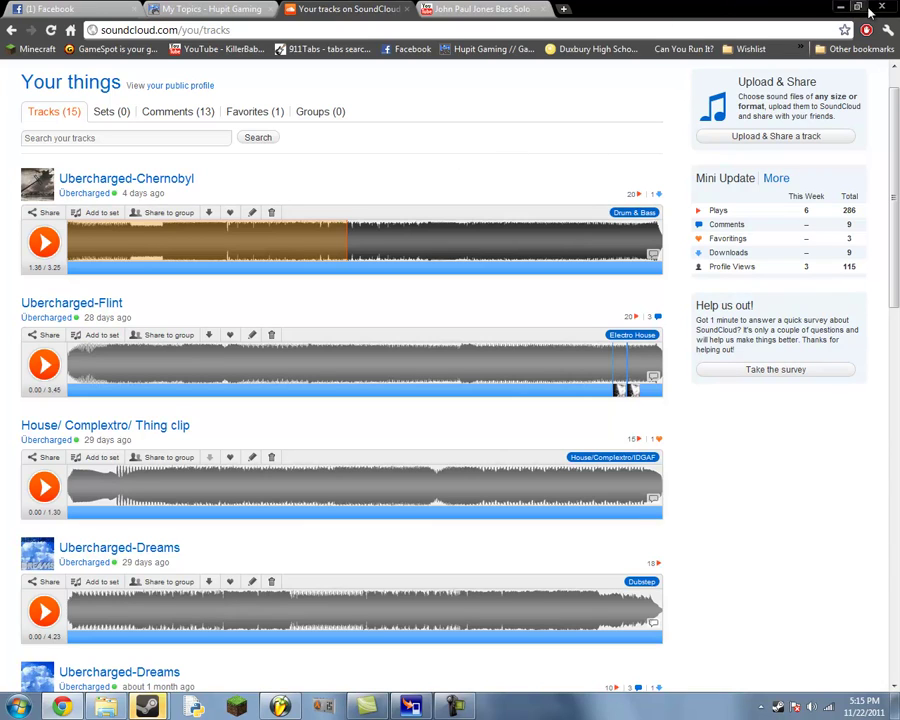
click(840, 6)
drag(666, 70, 380, 90)
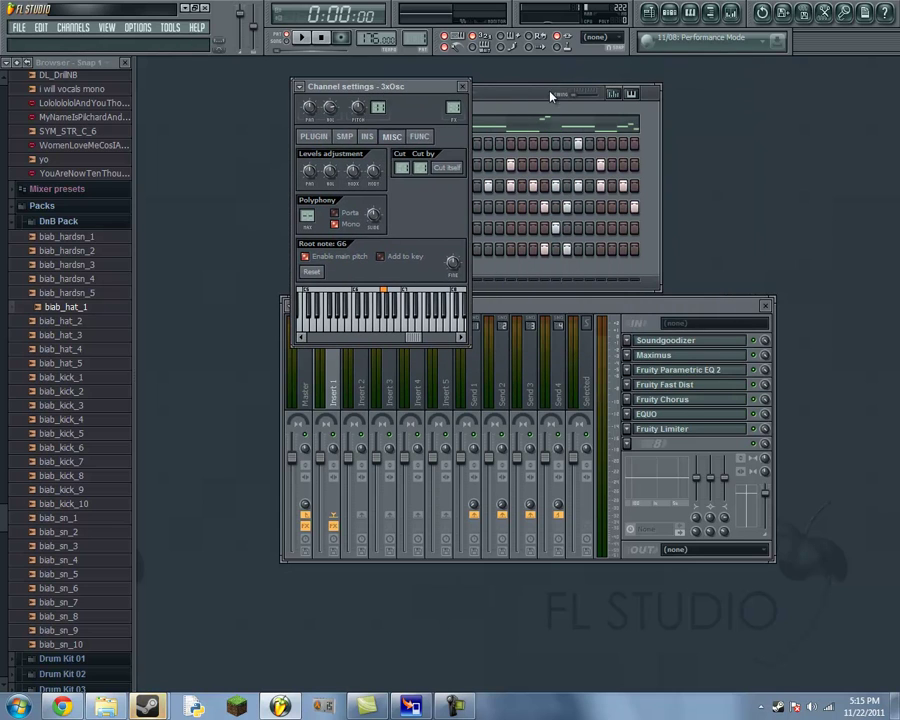
Close the 3xOsc channel settings and reposition the Pattern 1 and mixer windows
drag(540, 94, 648, 120)
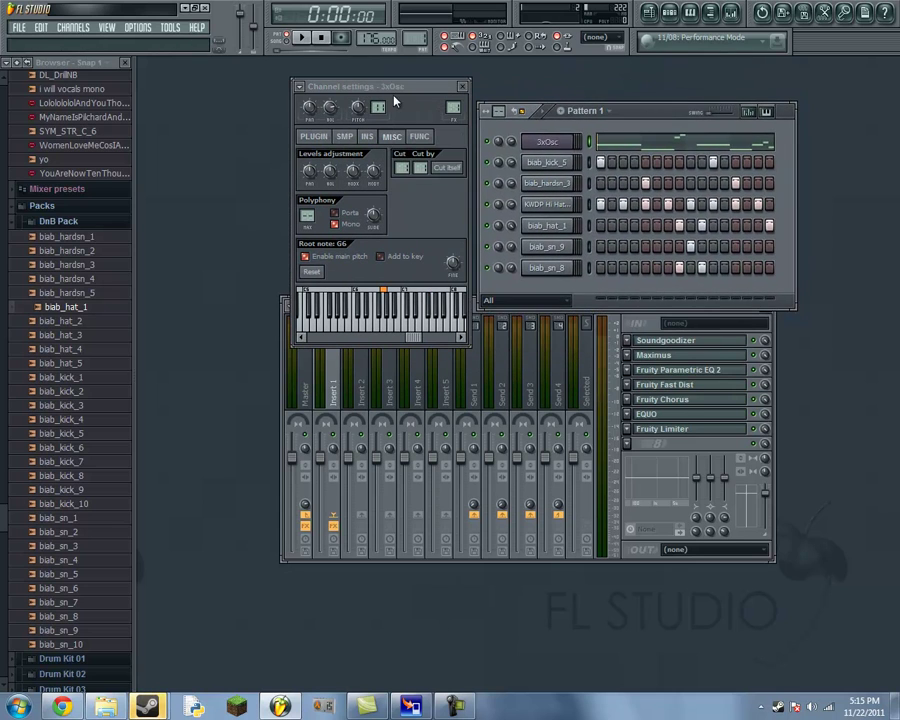
drag(394, 100, 396, 68)
click(466, 70)
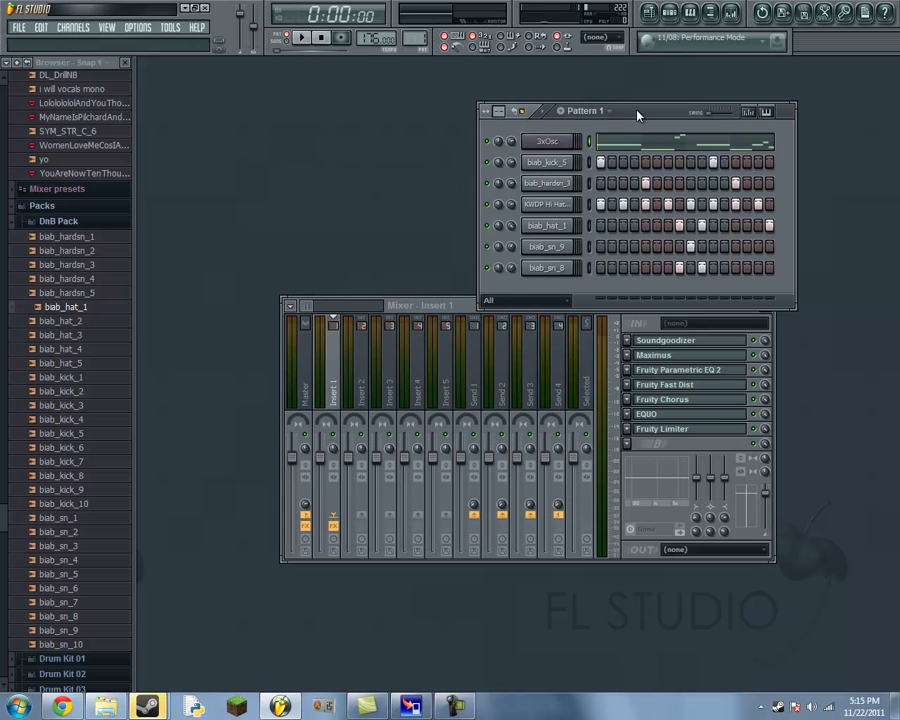
drag(638, 116, 514, 99)
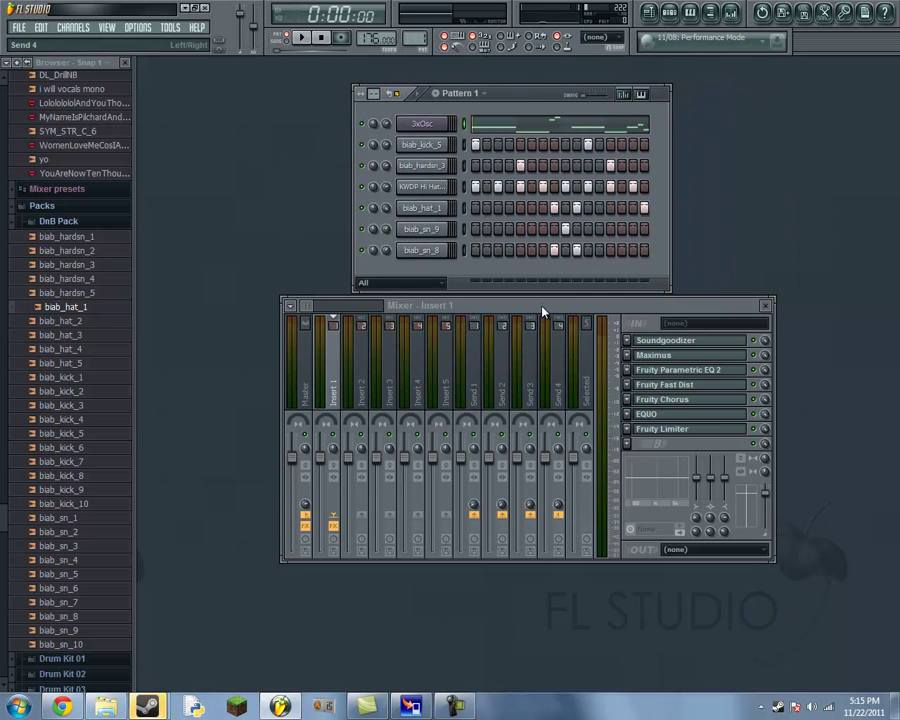
mouse_move(542, 311)
mouse_down()
mouse_move(538, 444)
mouse_move(532, 303)
mouse_move(528, 314)
mouse_up()
Step through mixer Inserts 2–5 and Send 1 to the Master track with Soundgoodizer
click(349, 375)
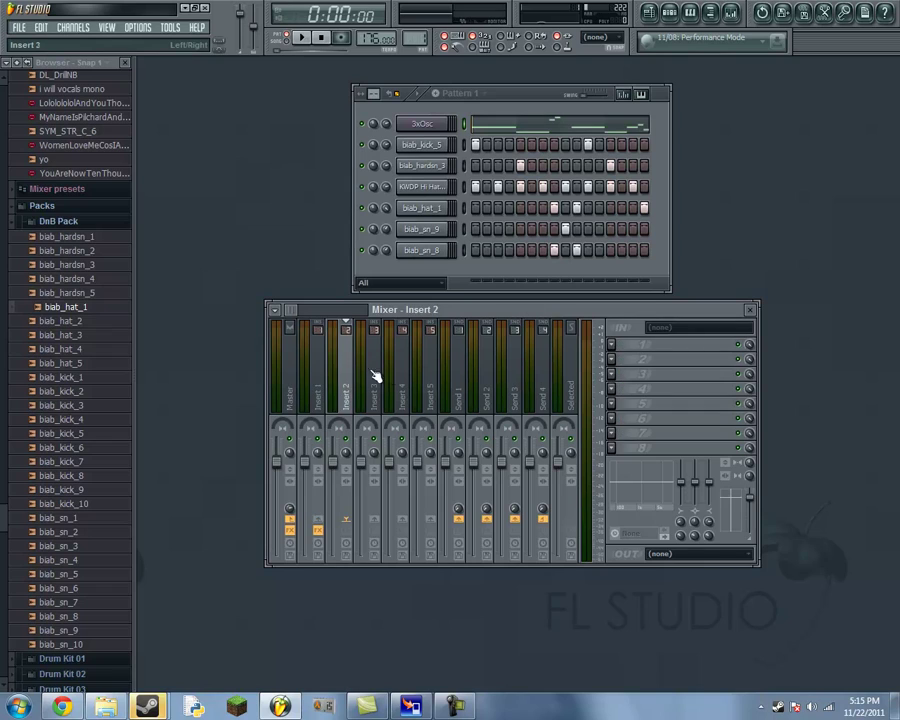
click(374, 373)
click(400, 366)
click(430, 362)
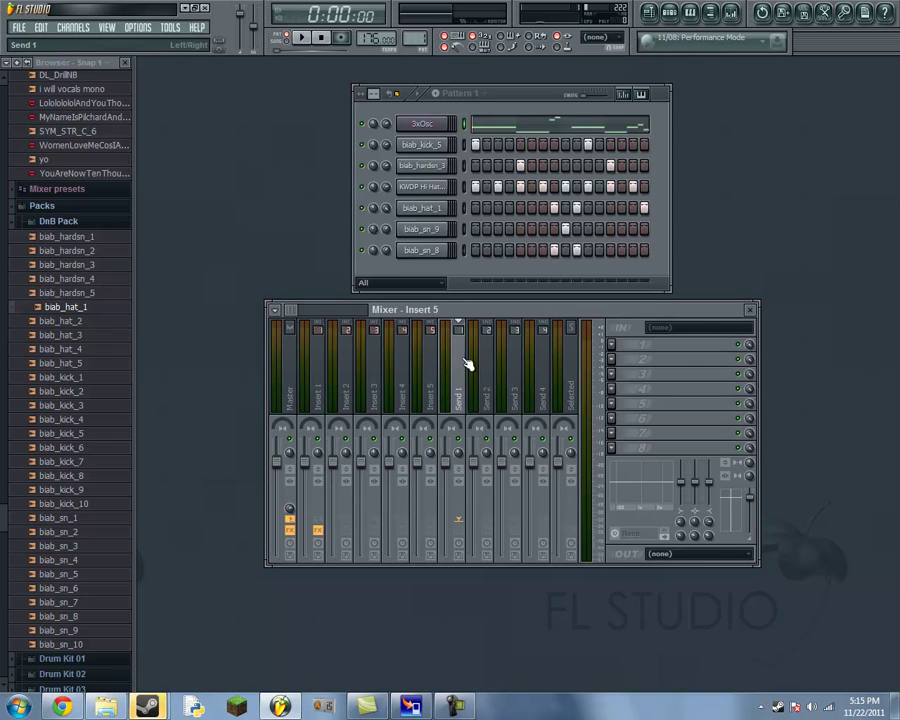
click(458, 345)
click(290, 366)
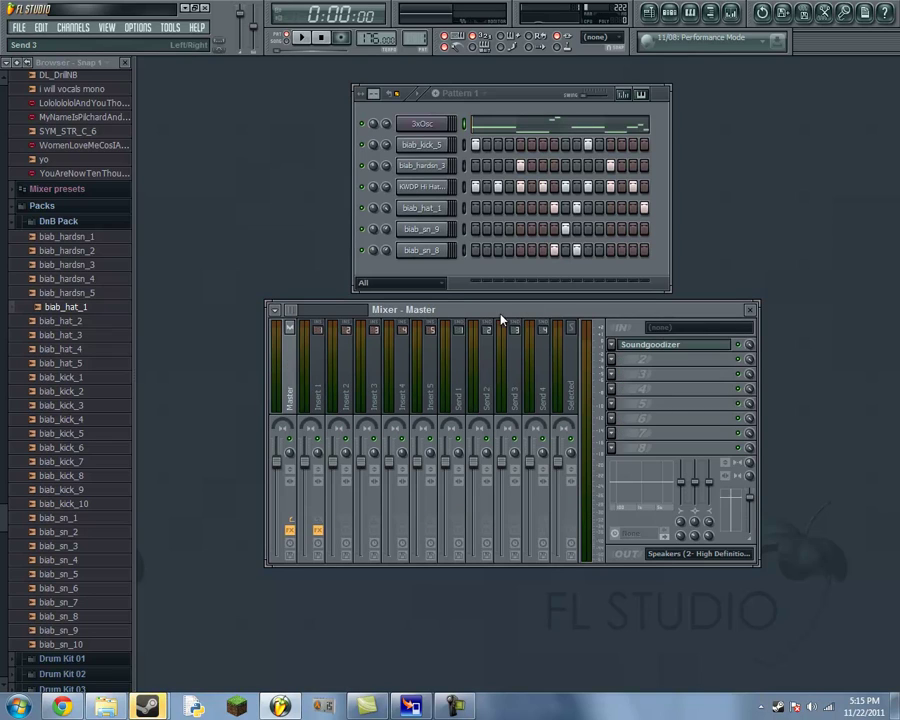
Move the mixer window higher and nudge Pattern 1 up and left
drag(510, 313, 534, 315)
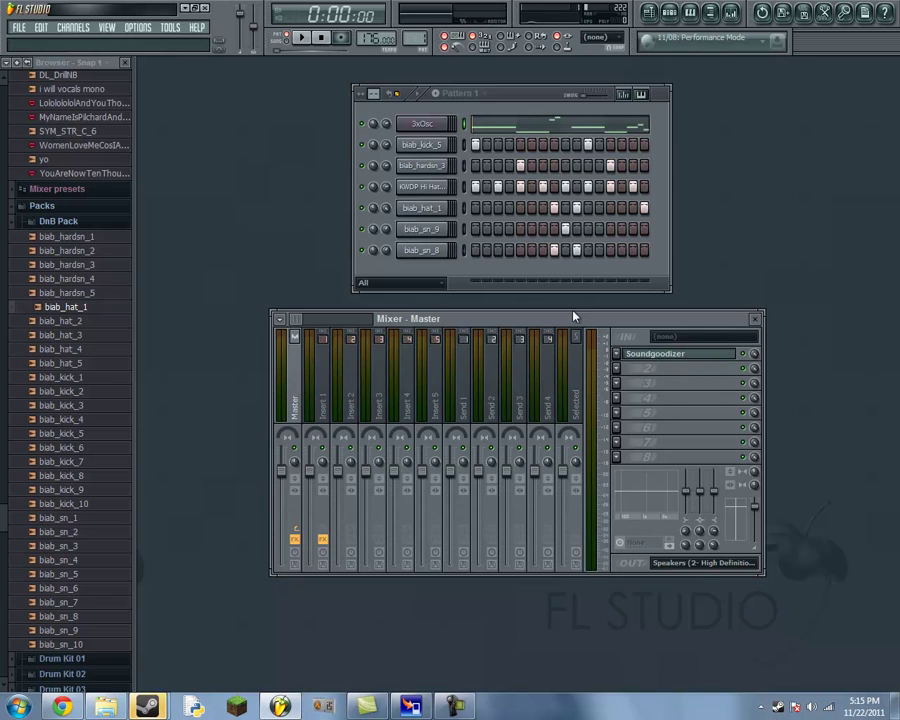
drag(574, 318, 570, 310)
drag(530, 103, 516, 90)
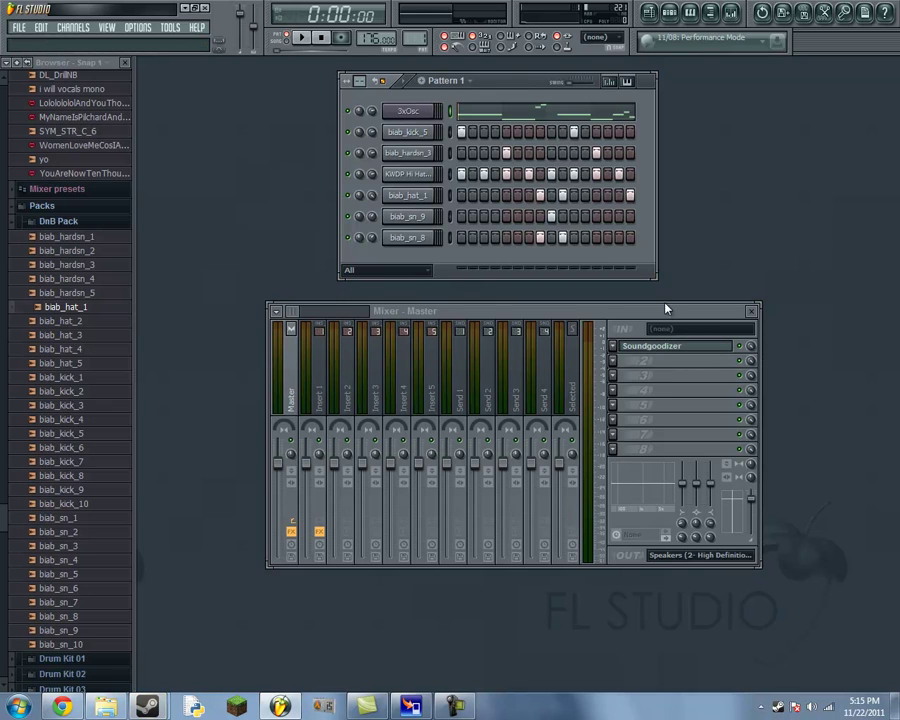
drag(694, 312, 685, 270)
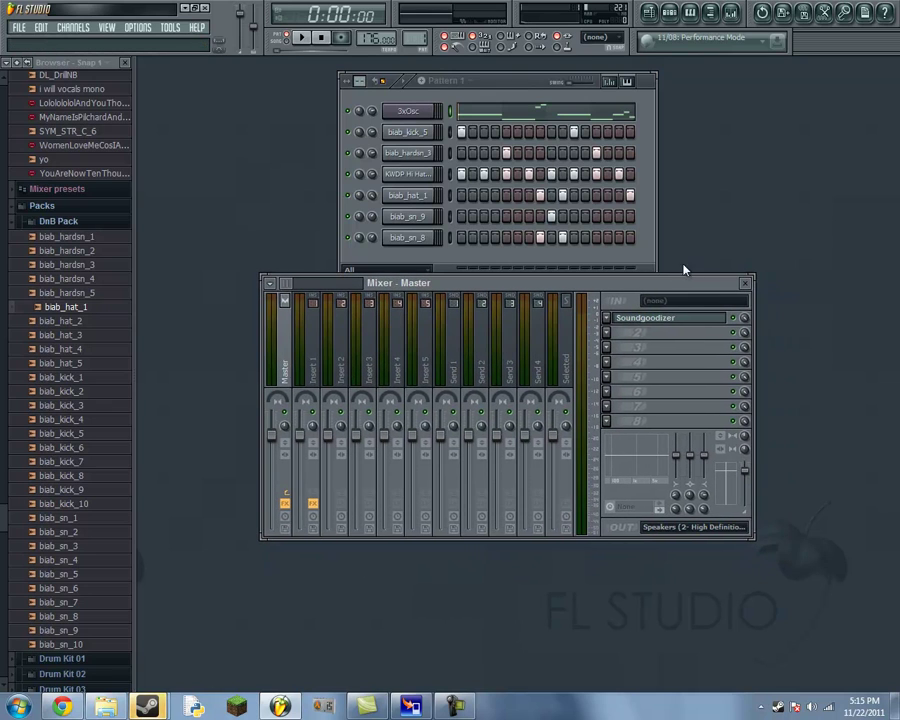
Select Insert 1 and lower the 3xOsc channel volume and the Insert 1 fader
click(320, 338)
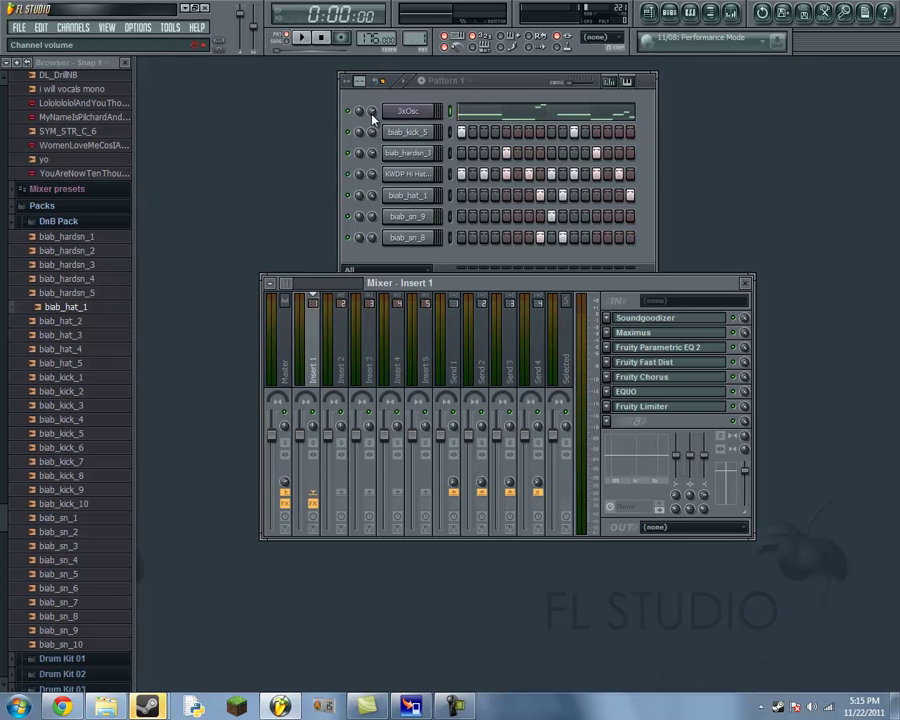
drag(376, 130, 374, 143)
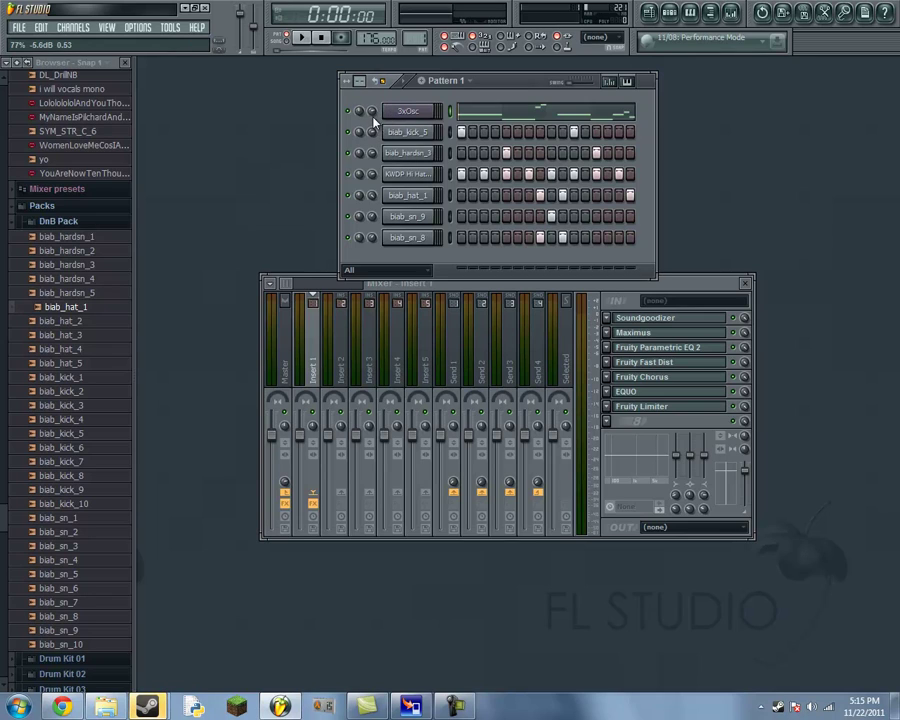
drag(305, 435, 304, 466)
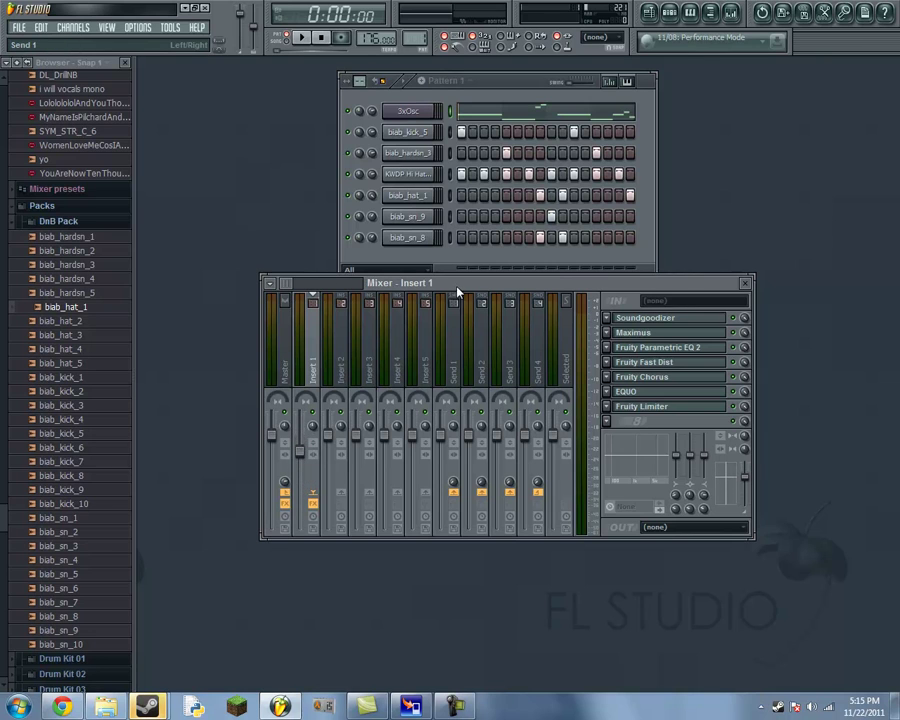
drag(457, 291, 478, 270)
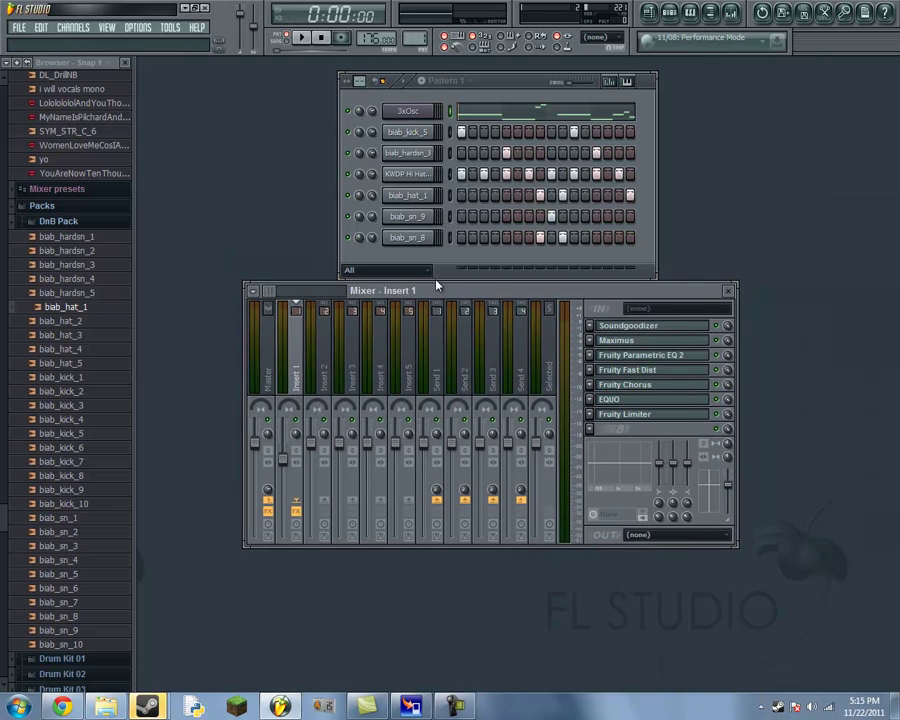
drag(281, 457, 287, 434)
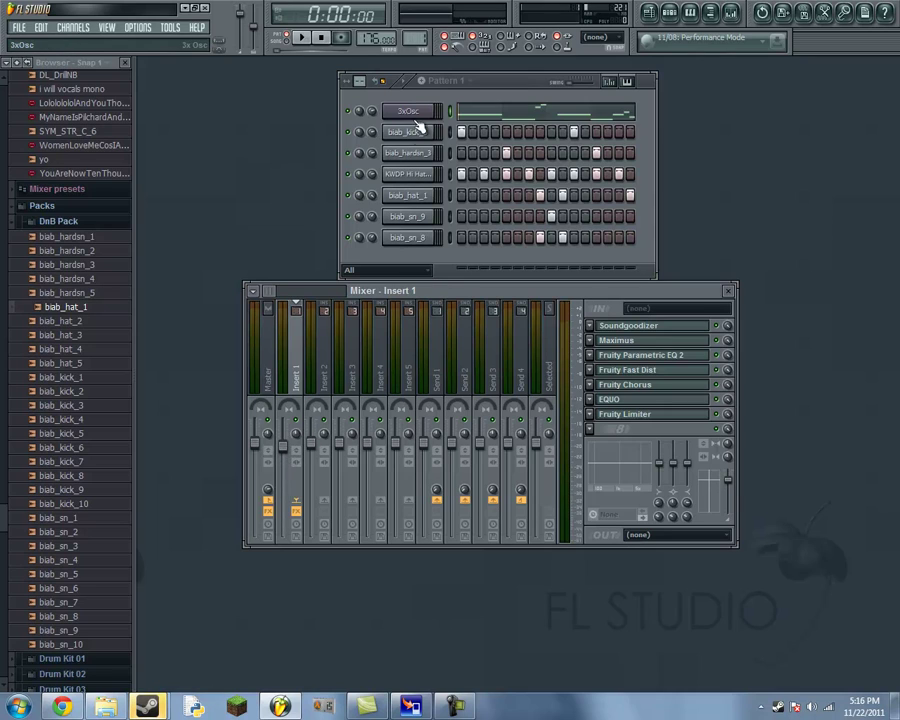
Inspect the three 3xOsc oscillators, then close its settings and shift Pattern 1 slightly left
click(375, 113)
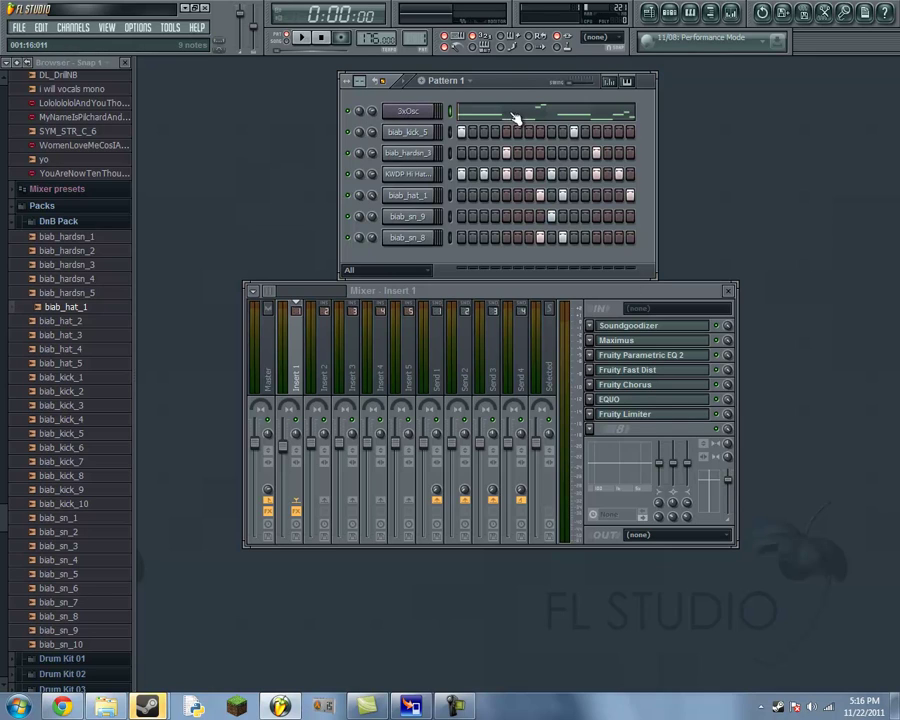
click(412, 111)
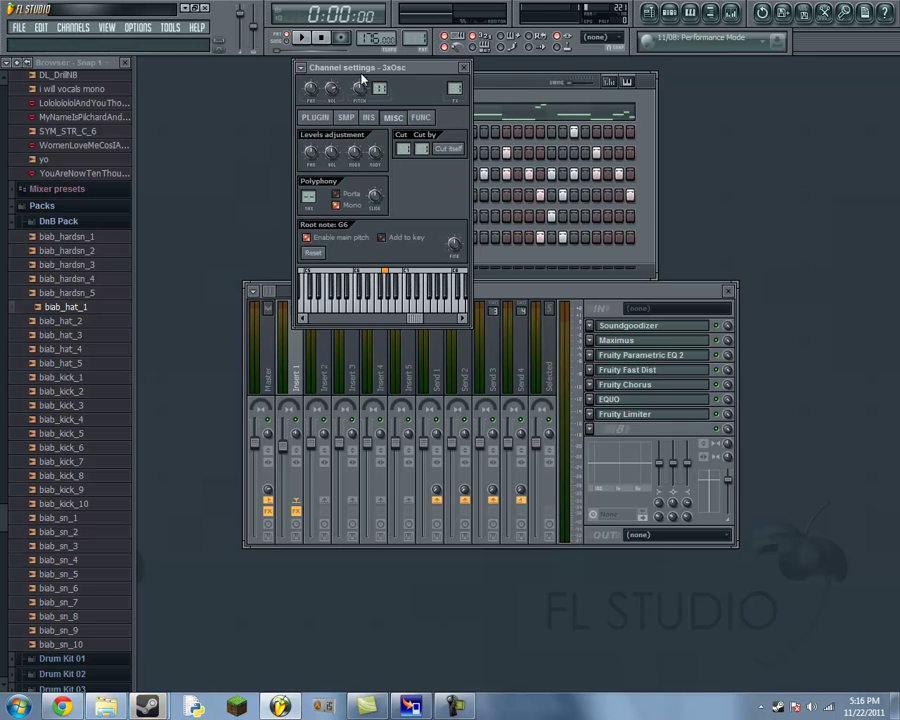
click(315, 117)
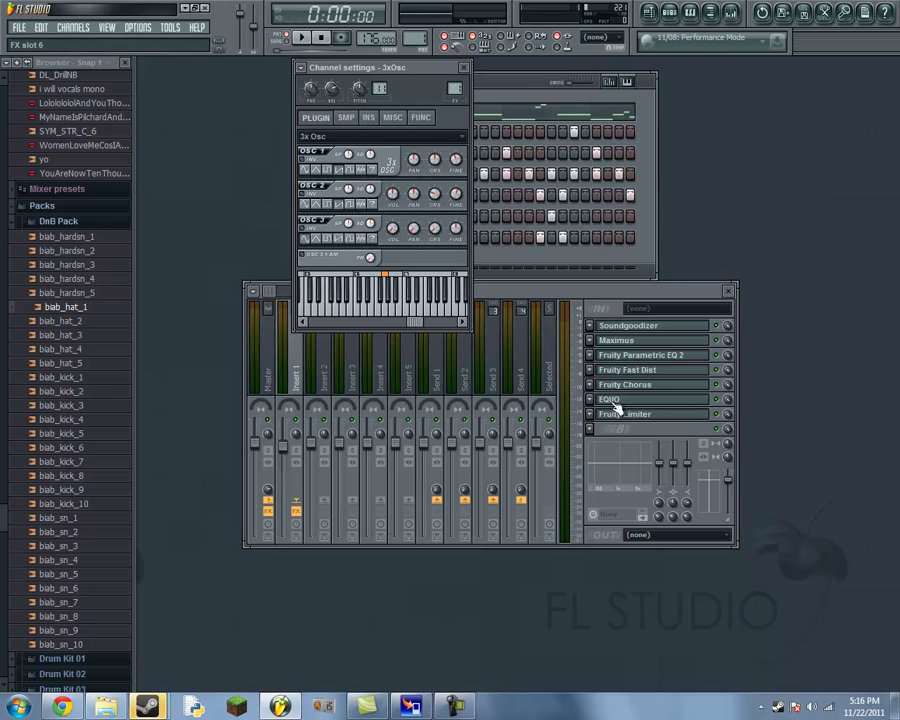
key(F6)
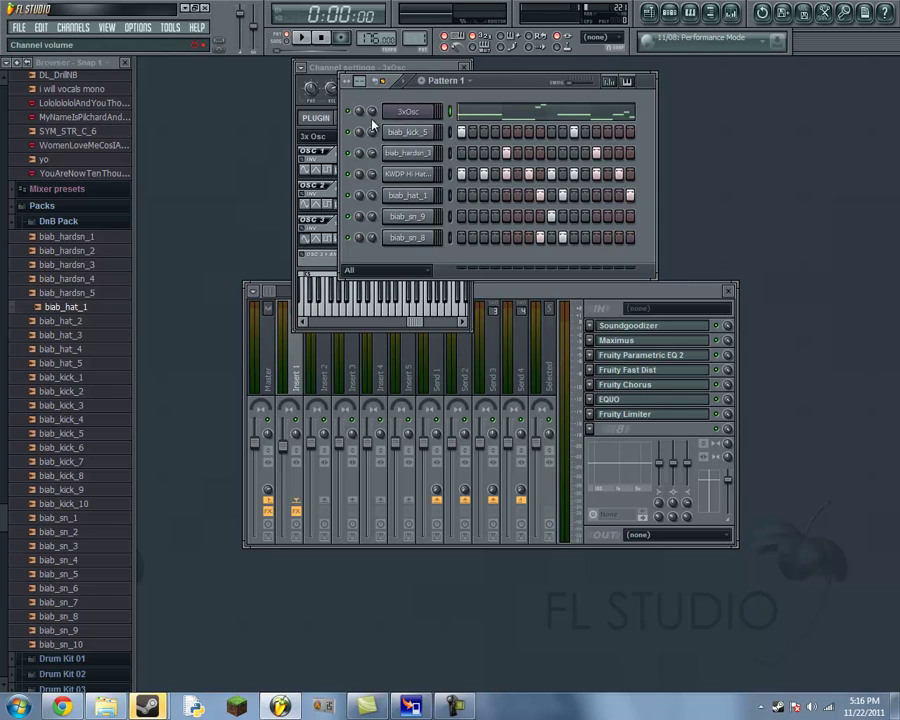
key(F9)
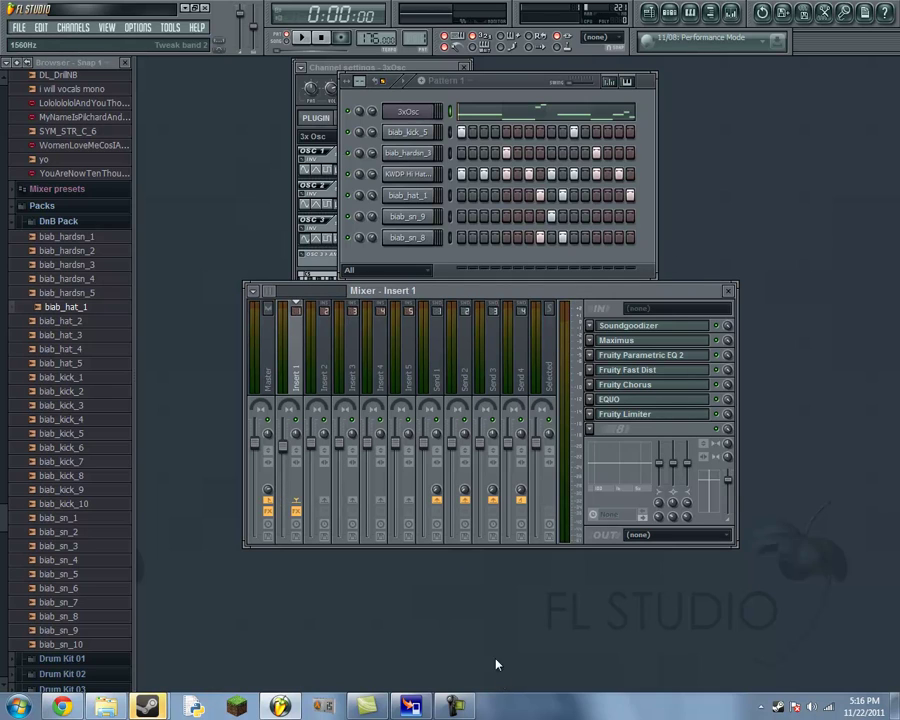
click(462, 68)
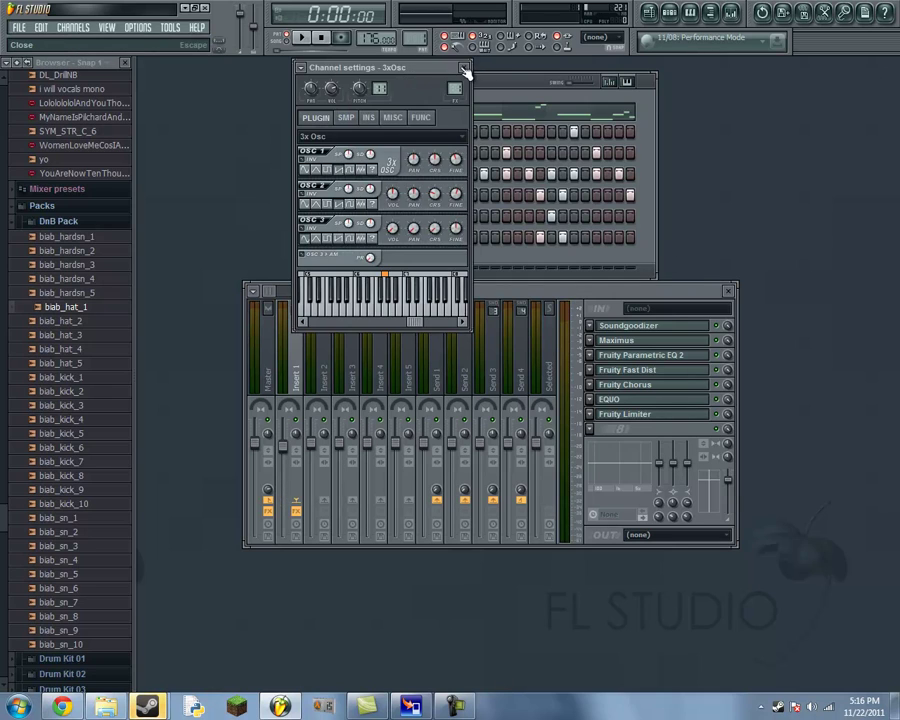
click(465, 68)
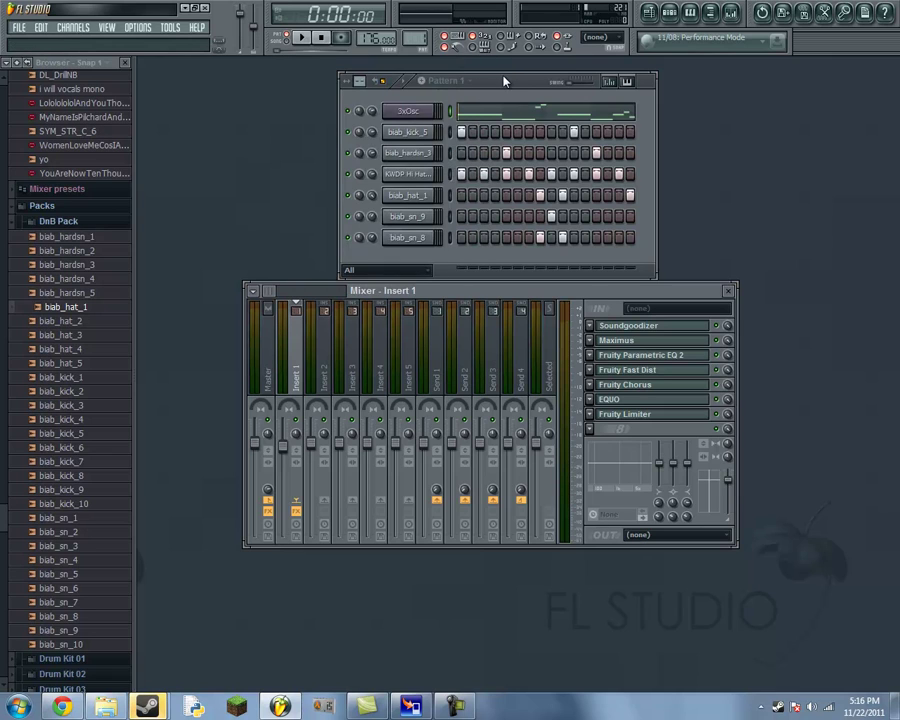
drag(505, 94, 485, 94)
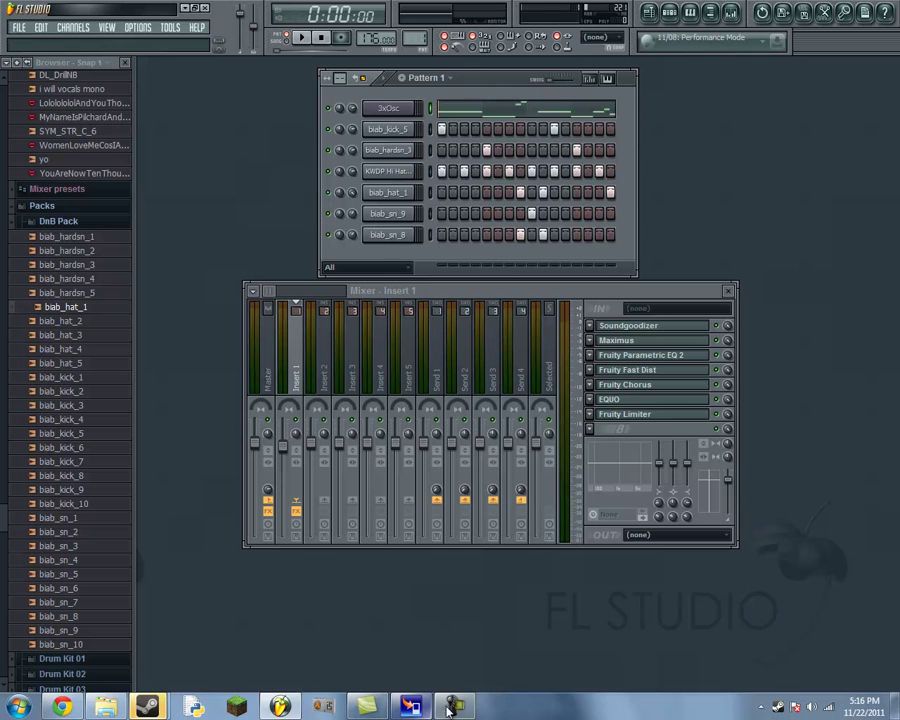
mouse_move(454, 703)
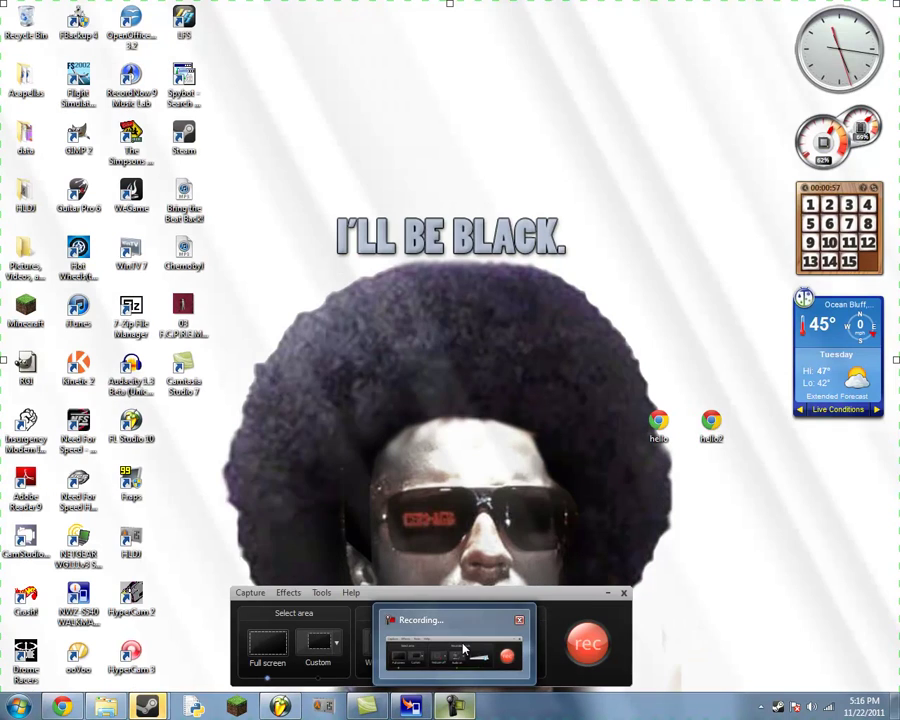